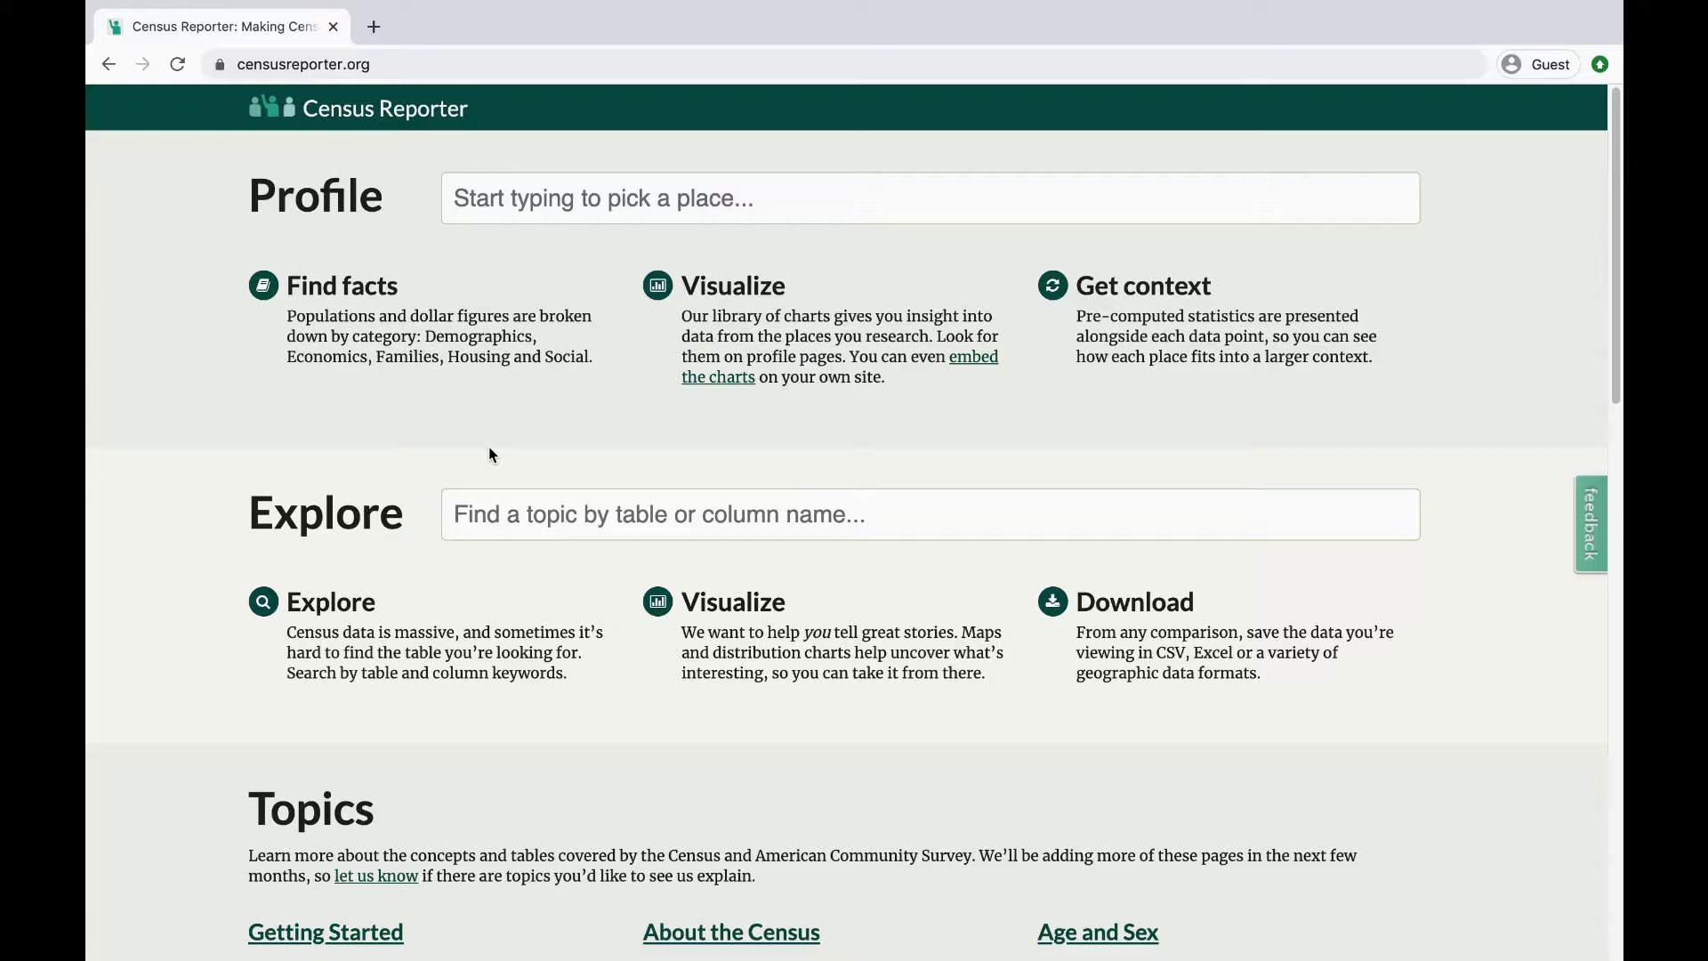
# Step: Place the cursor in the home page's Explore search field to search tables by topic
pyautogui.click(541, 508)
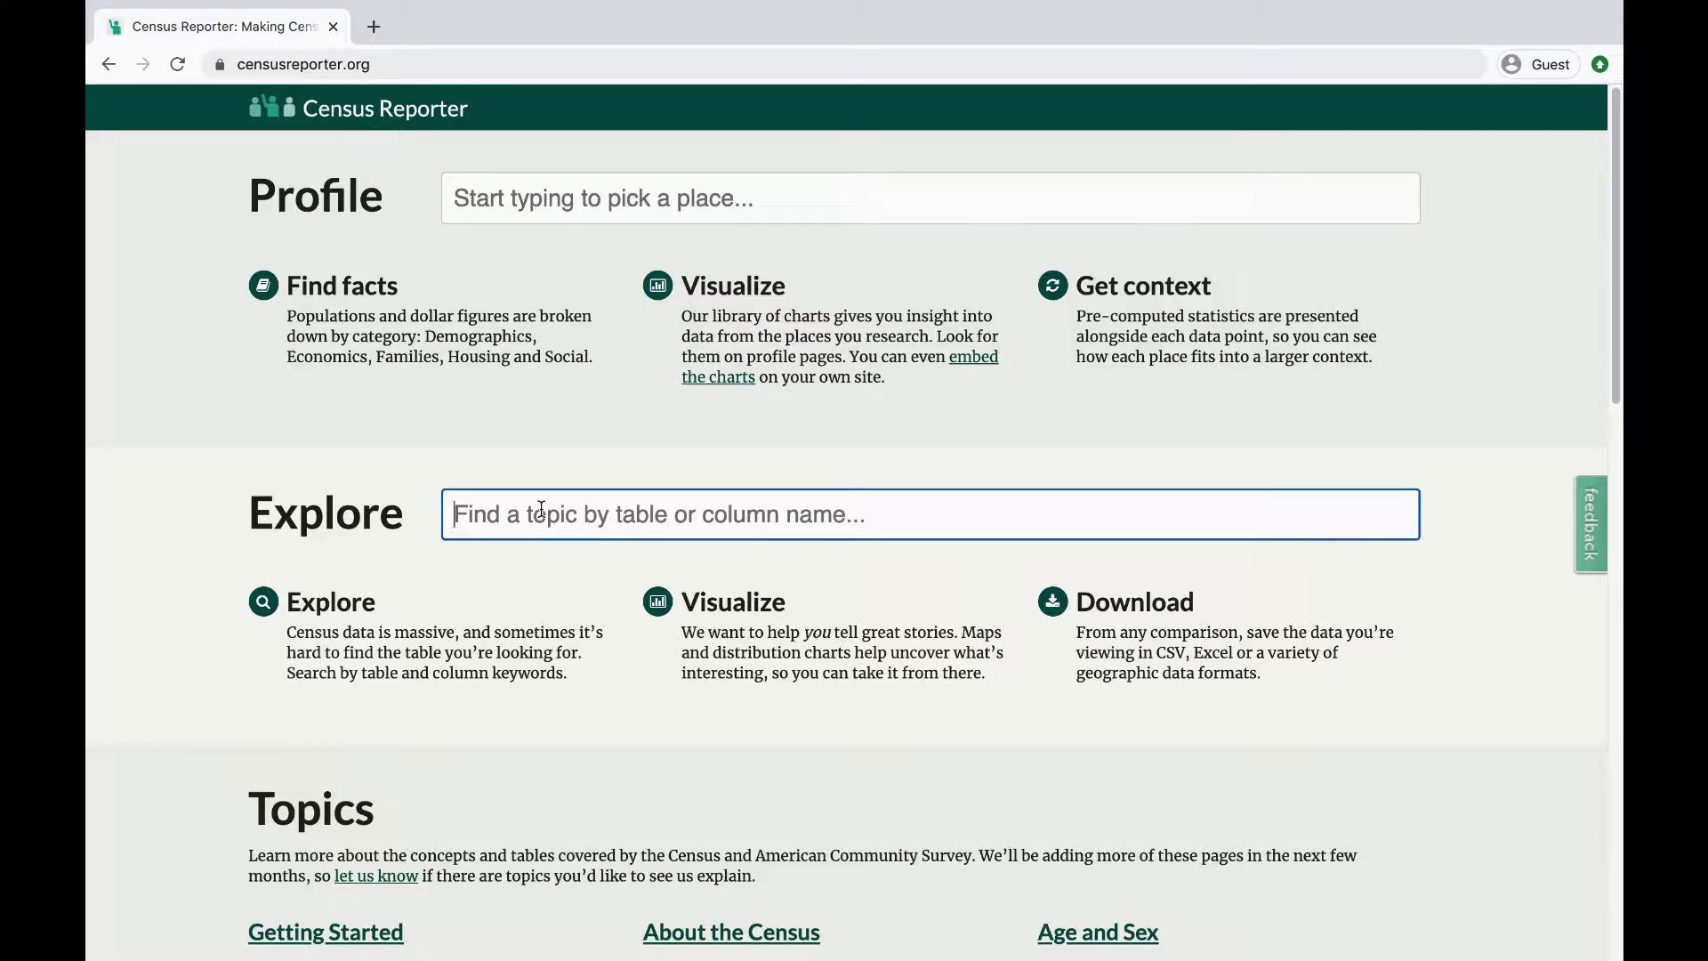
# Step: Search 'poverty status by sex' and open Table C17001: Poverty Status by Sex by Age
pyautogui.write('poverty s')
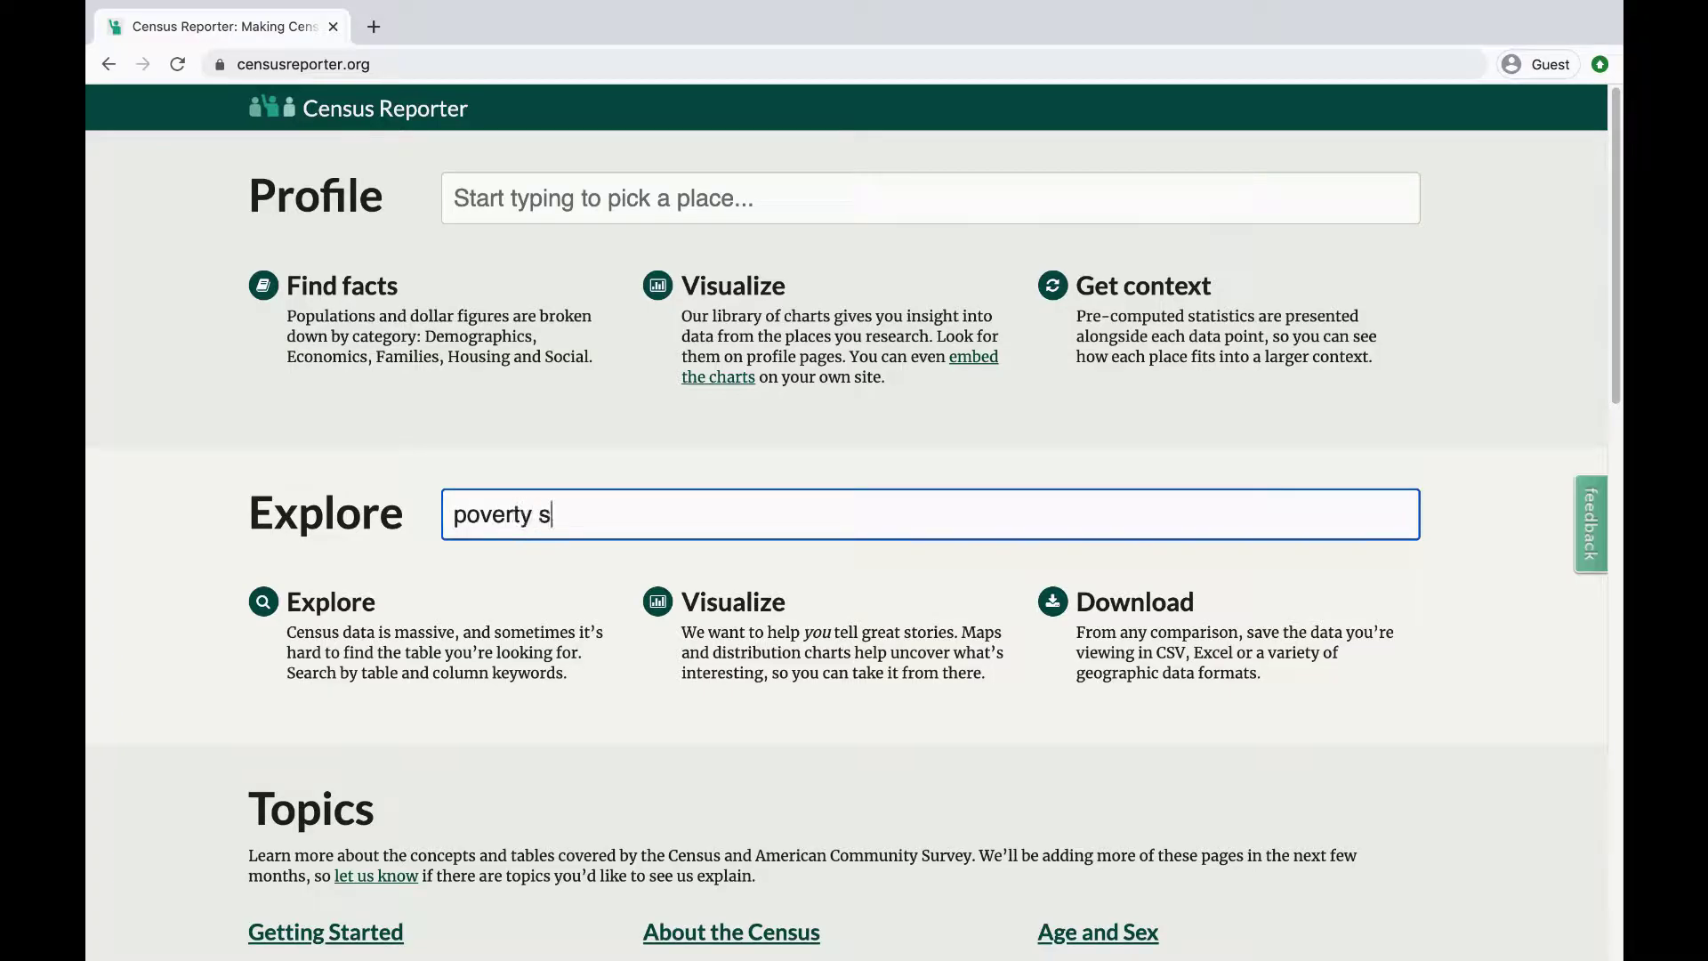
pyautogui.write('tatus by sex')
pyautogui.scroll(-3, 523, 741)
pyautogui.click(520, 832)
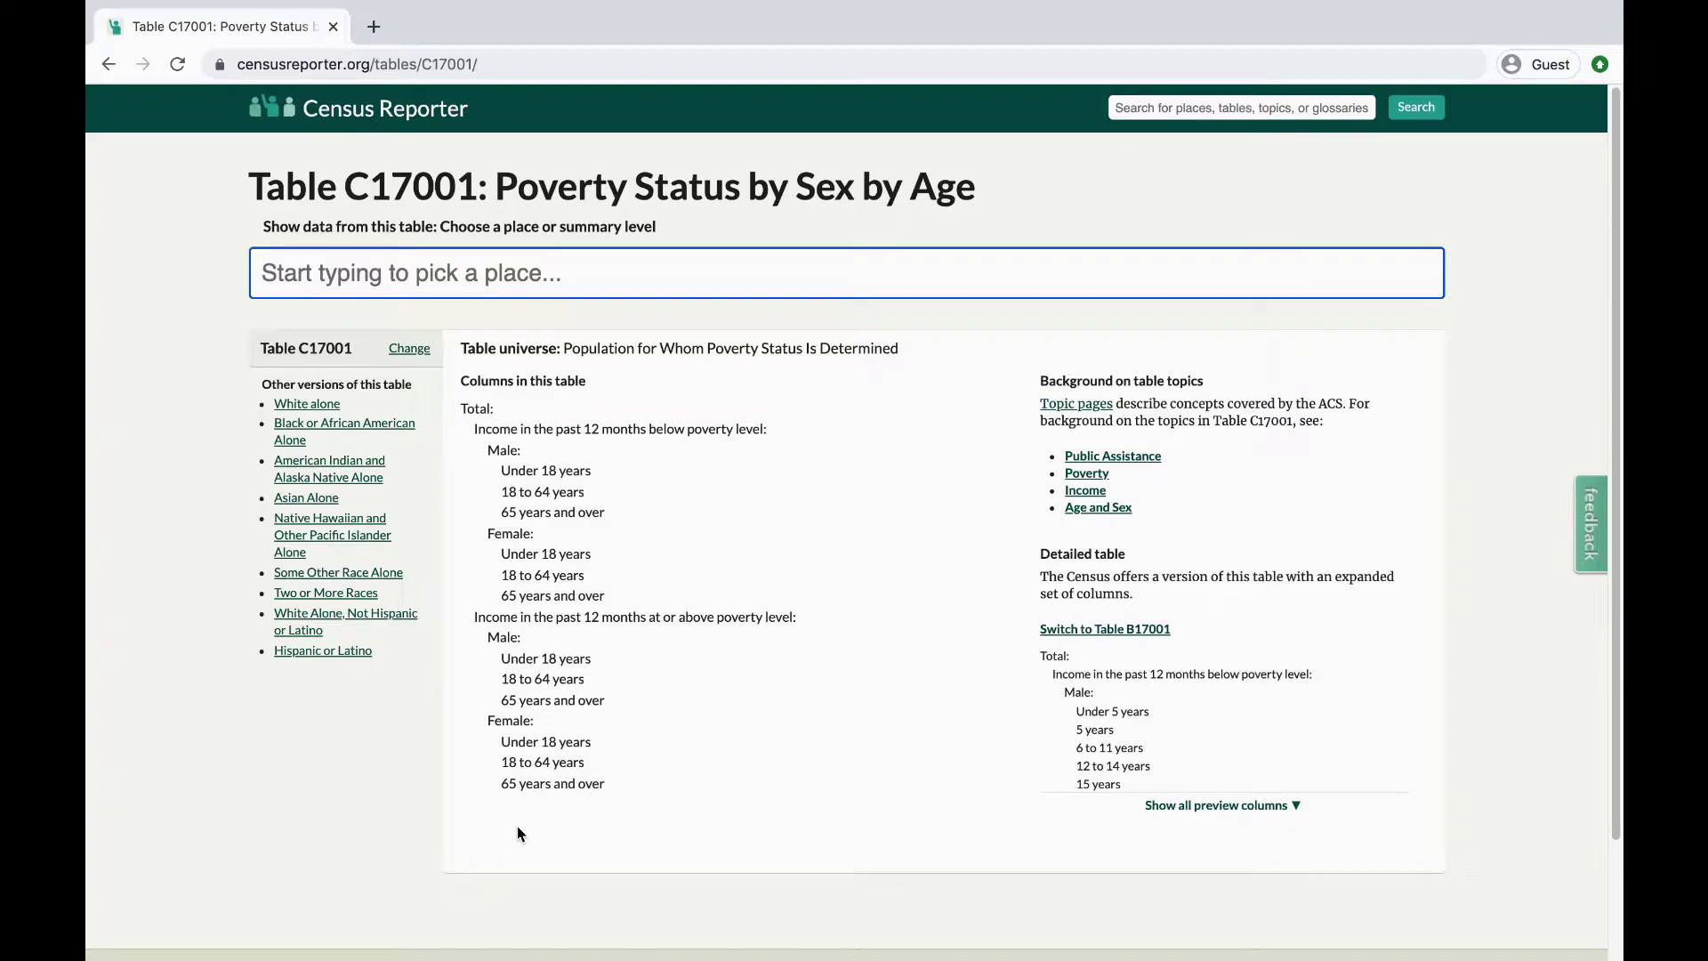
# Step: Review C17001's column list and its other race versions
pyautogui.moveTo(586, 809); pyautogui.dragTo(464, 382)
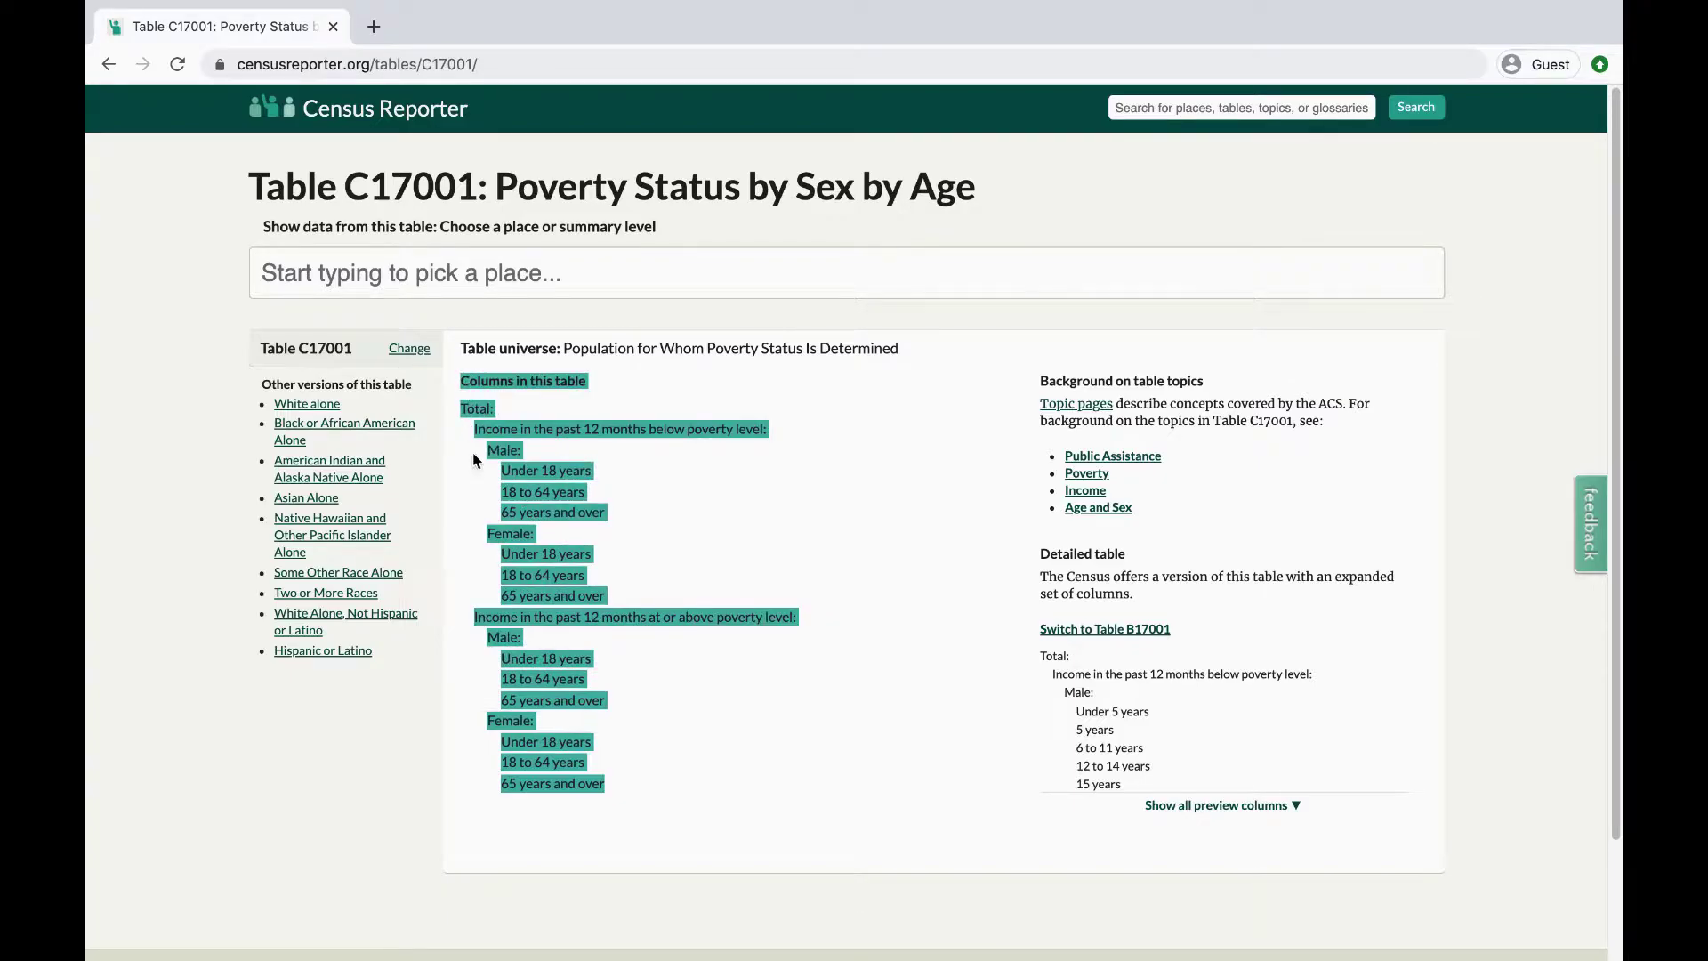
pyautogui.click(384, 737)
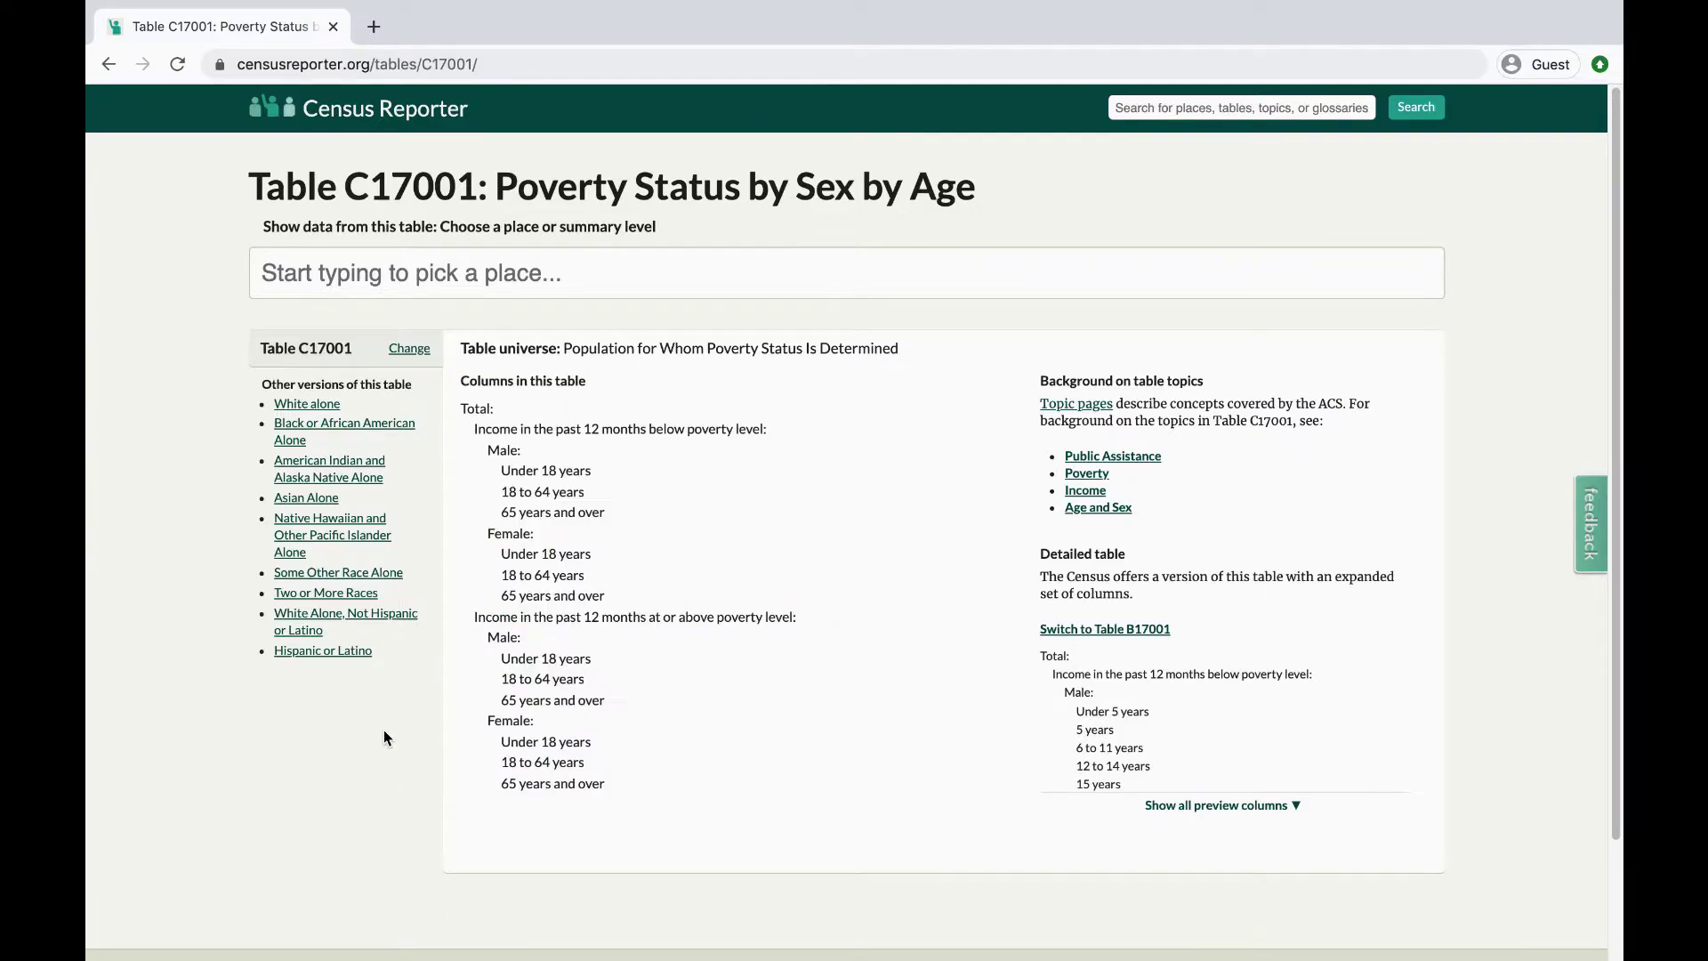
pyautogui.moveTo(386, 663); pyautogui.dragTo(259, 383)
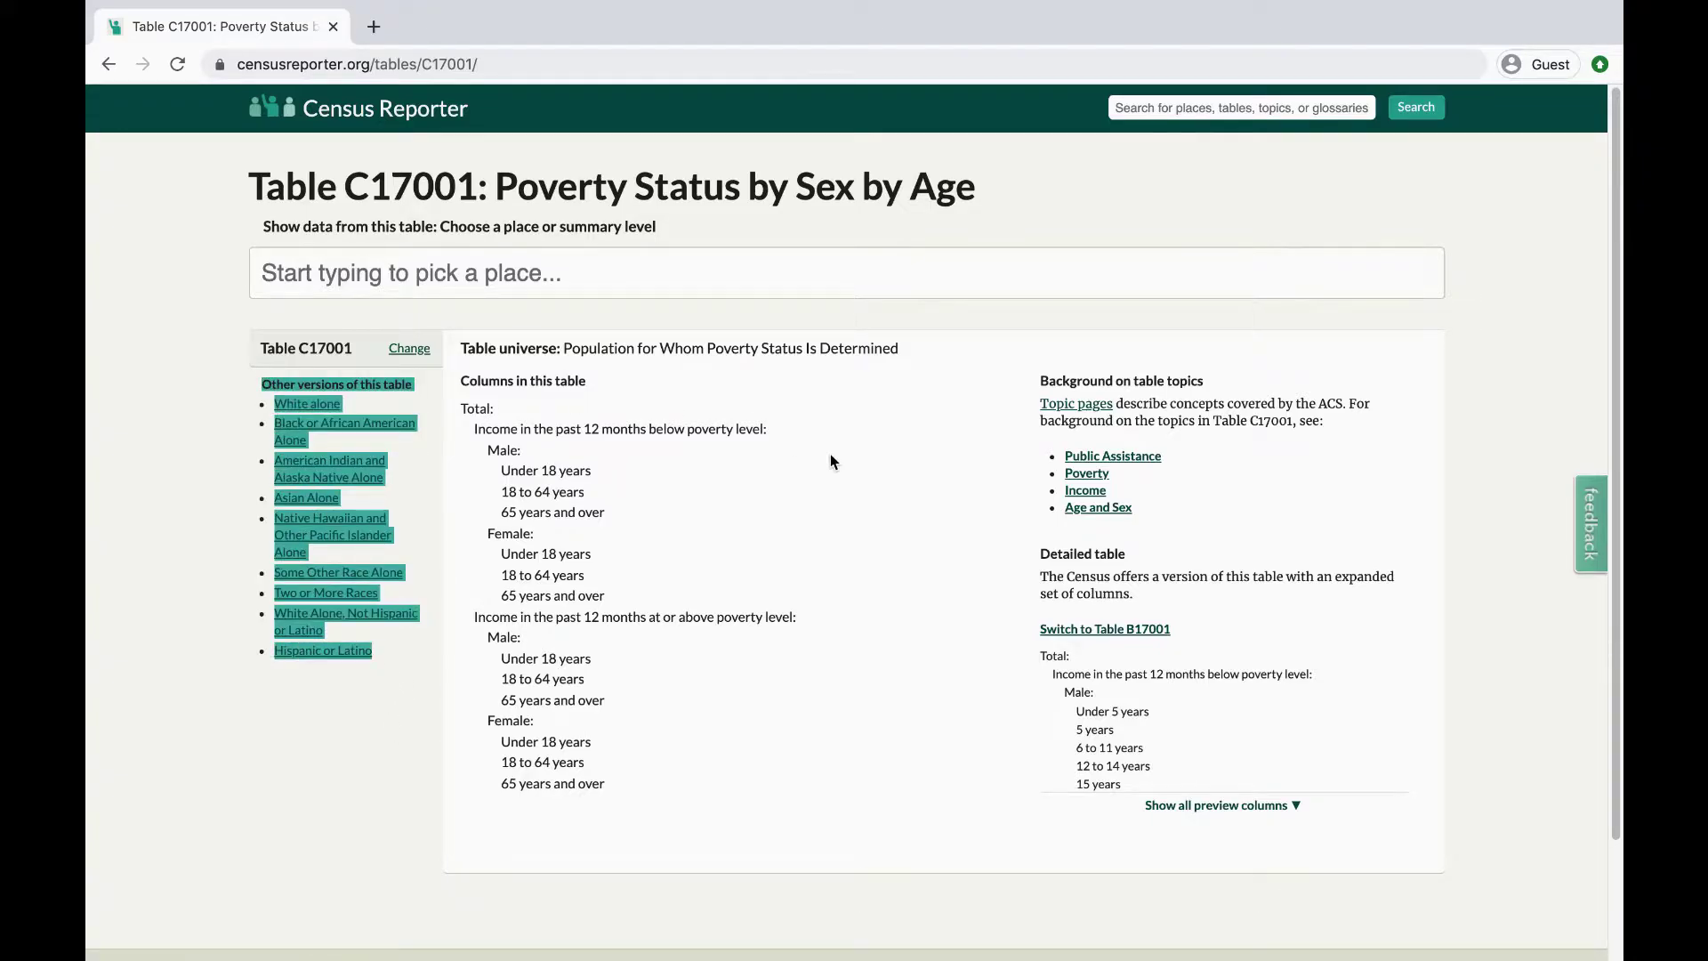
pyautogui.click(831, 456)
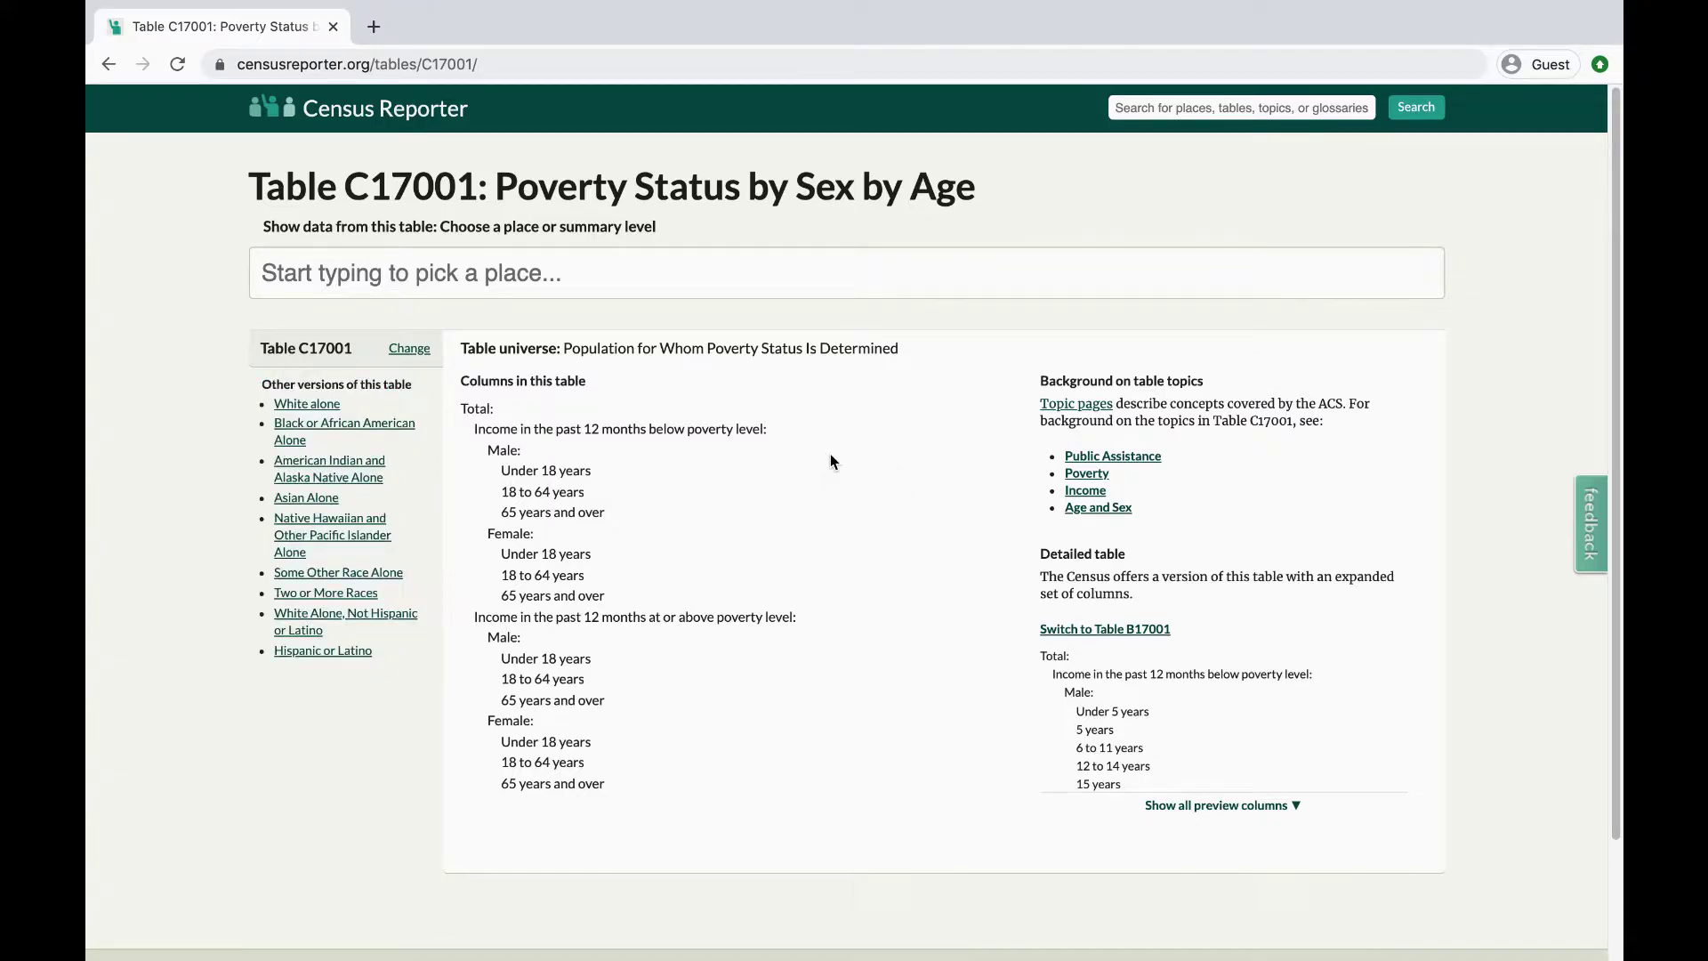
# Step: Switch to Table B17001, glance at the Public Assistance topic, then return to B17001
pyautogui.click(1055, 632)
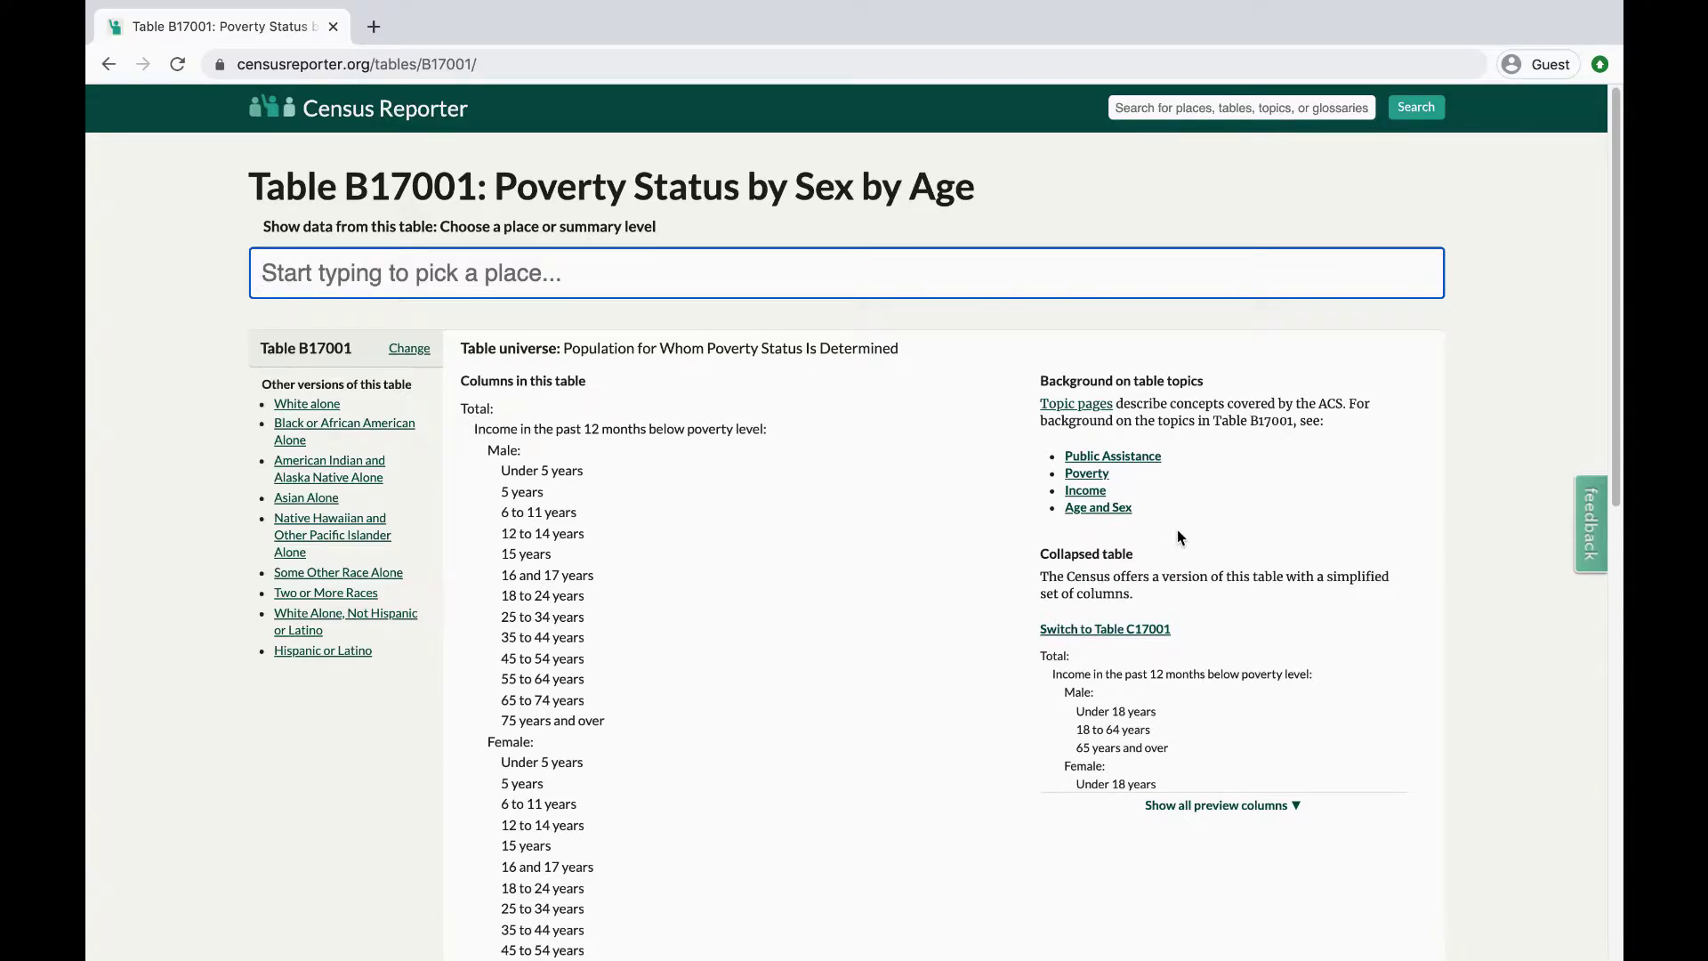
pyautogui.click(1147, 456)
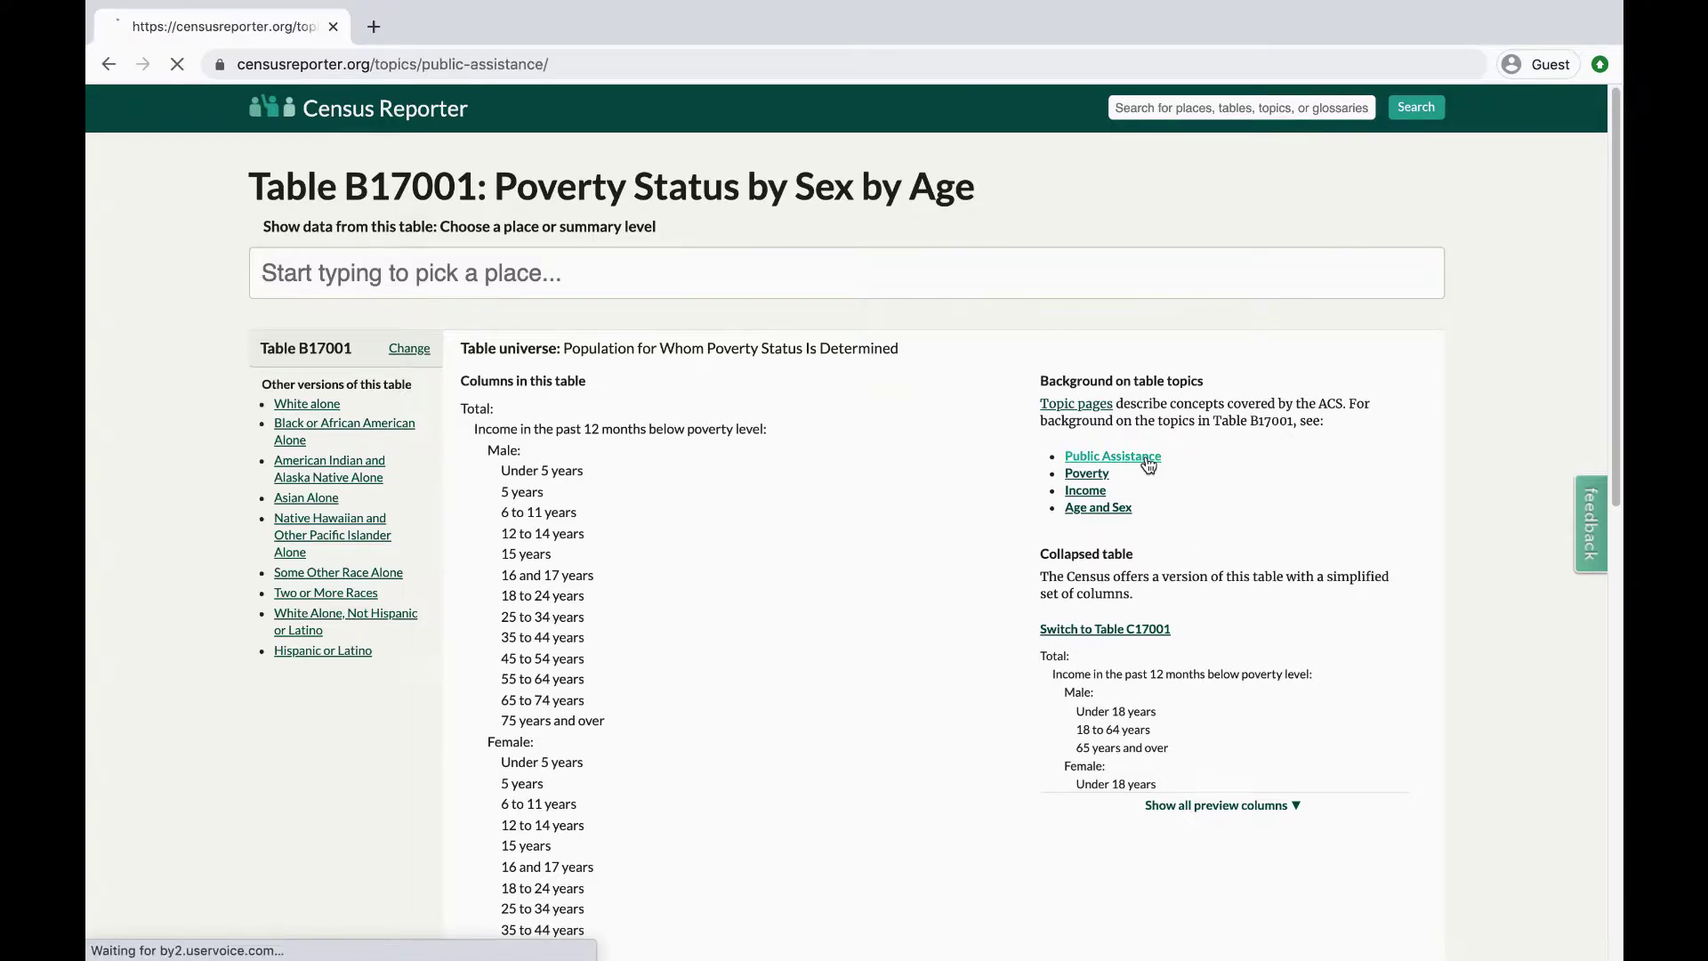
pyautogui.scroll(-10, 1146, 462)
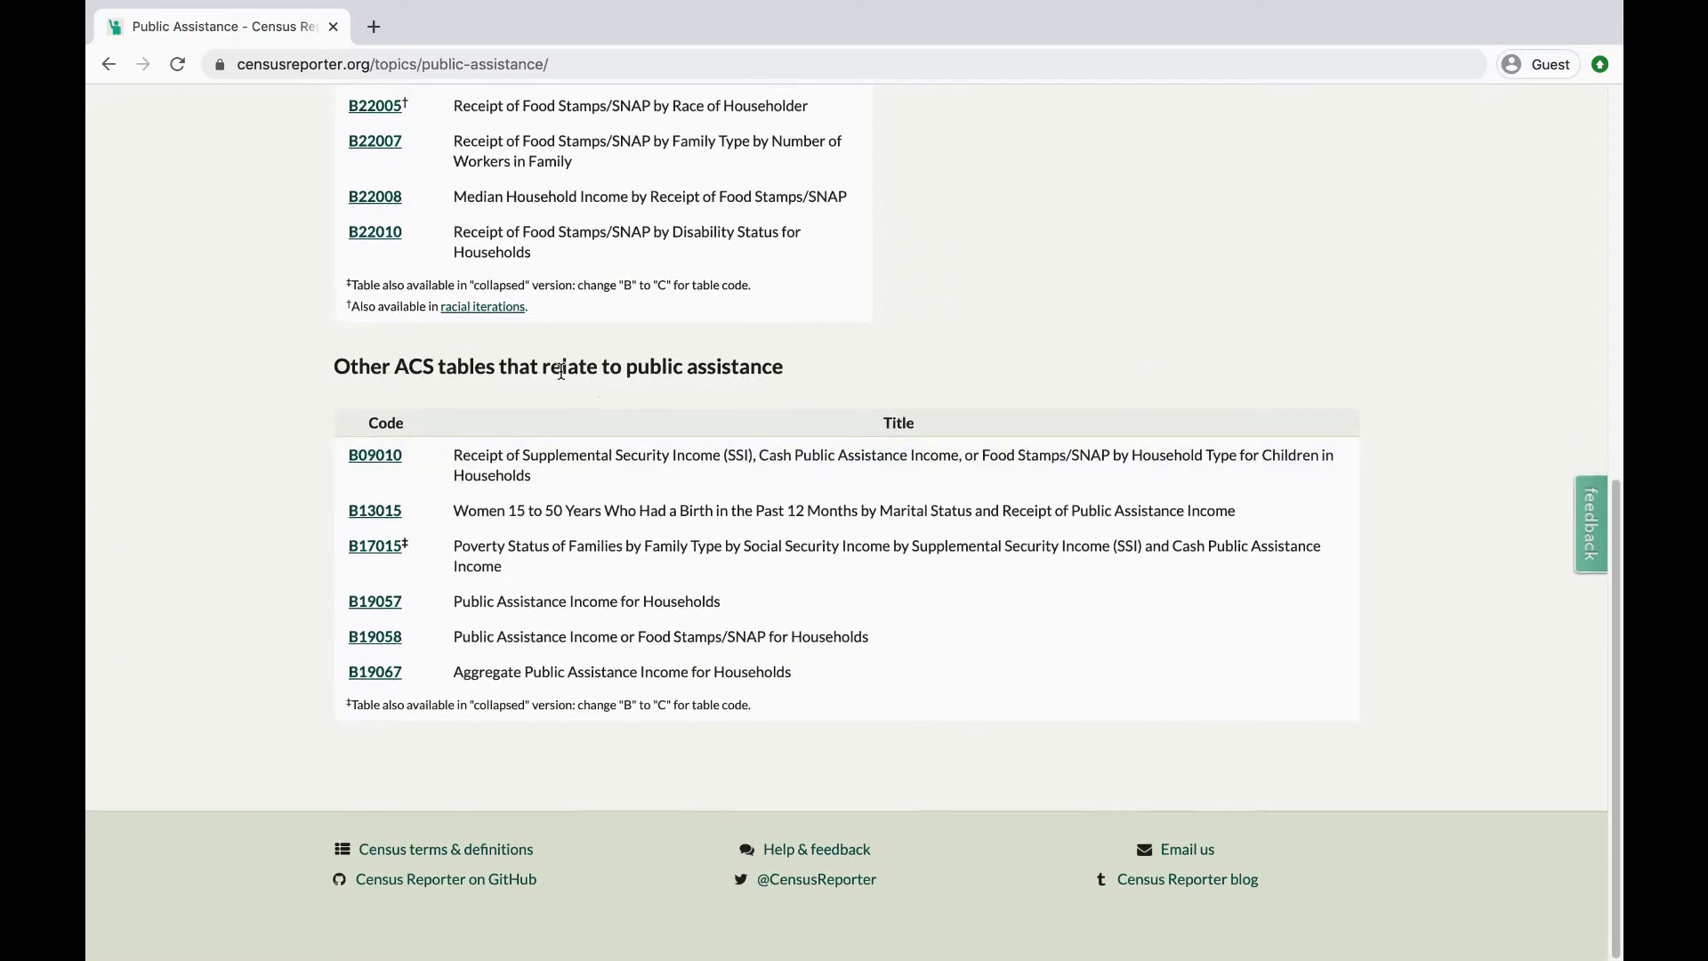
pyautogui.click(109, 64)
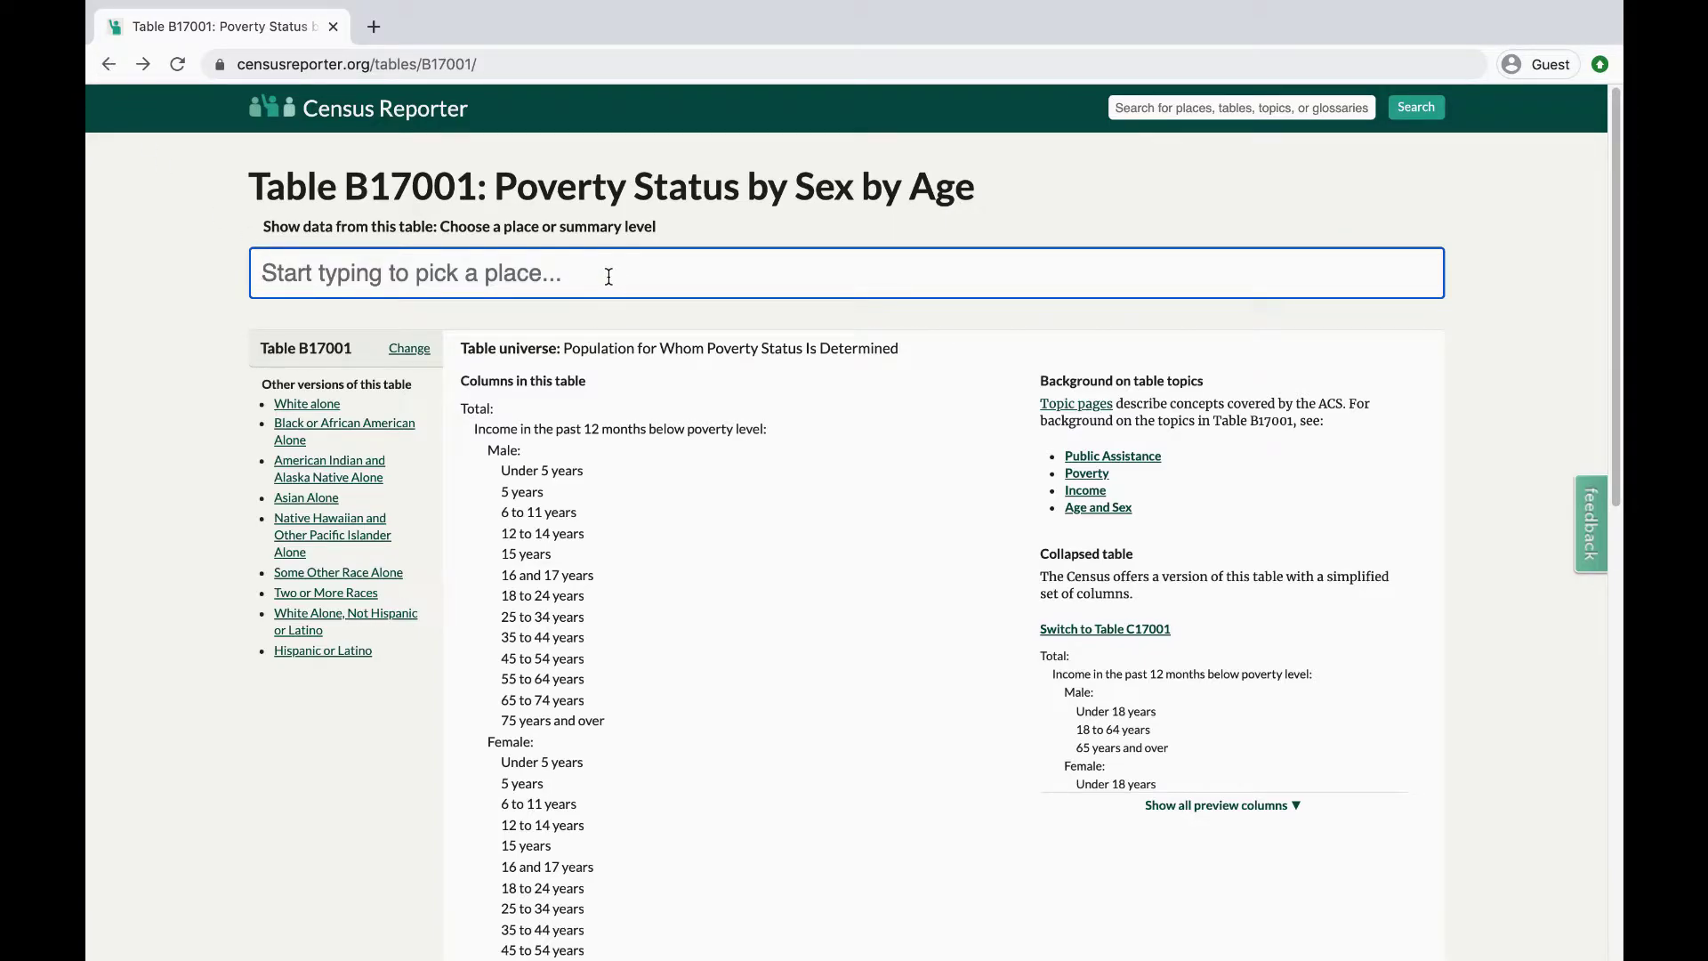
# Step: Show Table B17001 for Chicago, IL, where 17.4% are below poverty level
pyautogui.write('chicago')
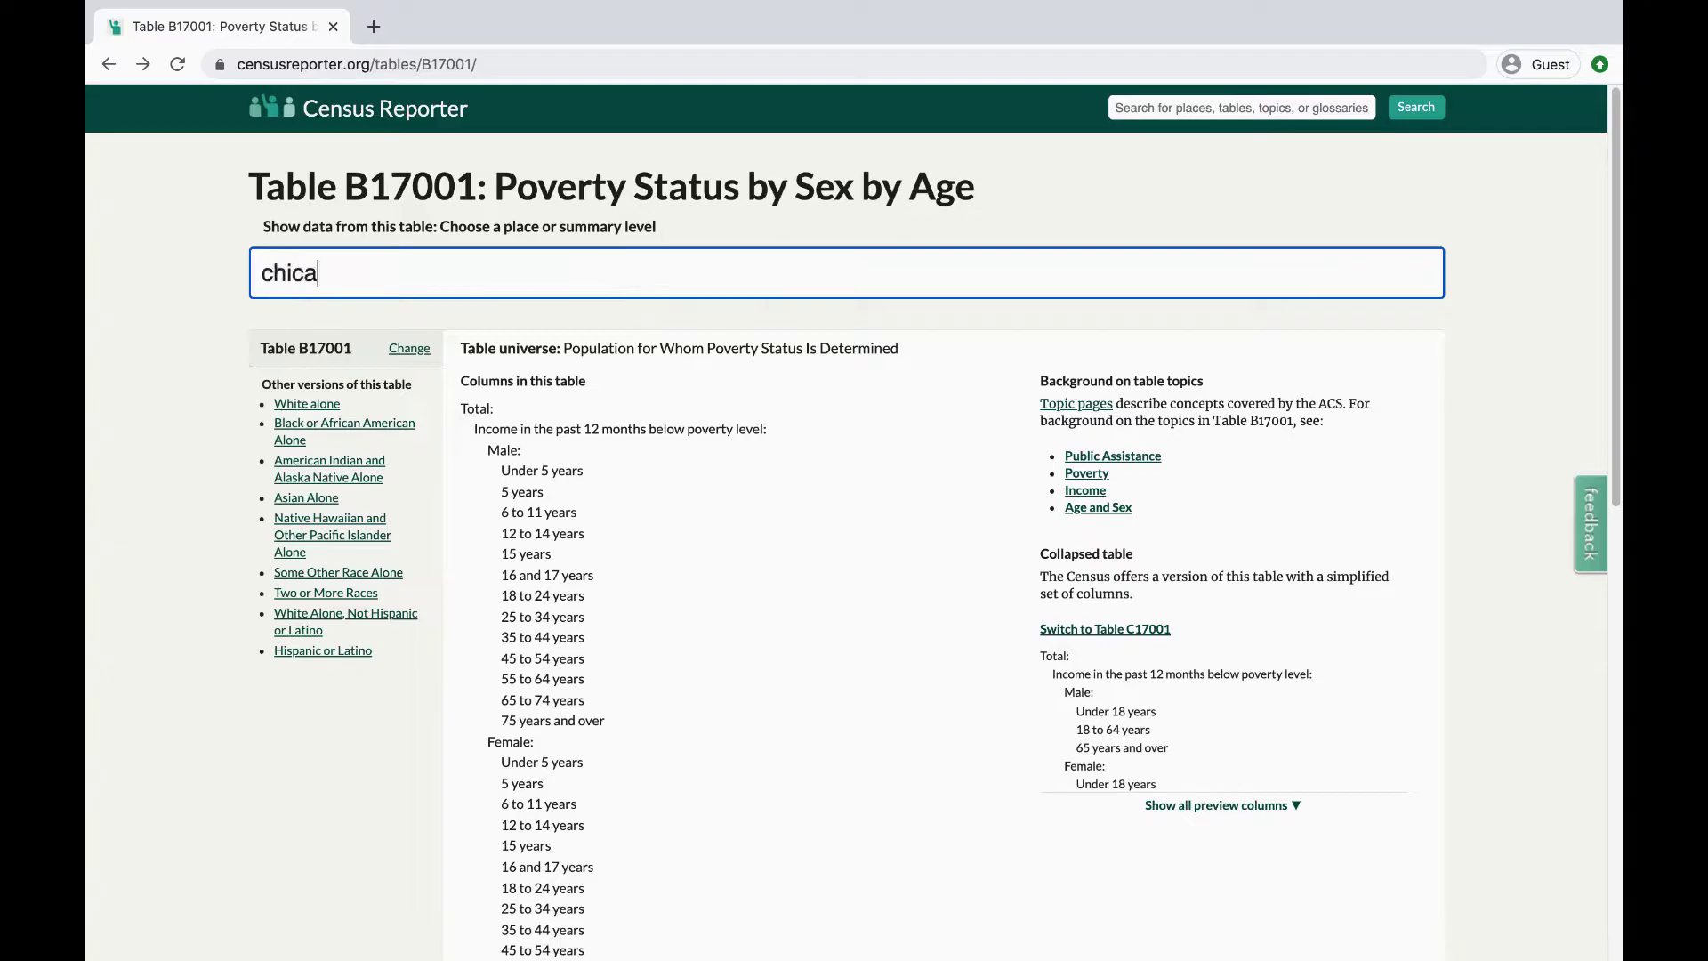
pyautogui.click(610, 378)
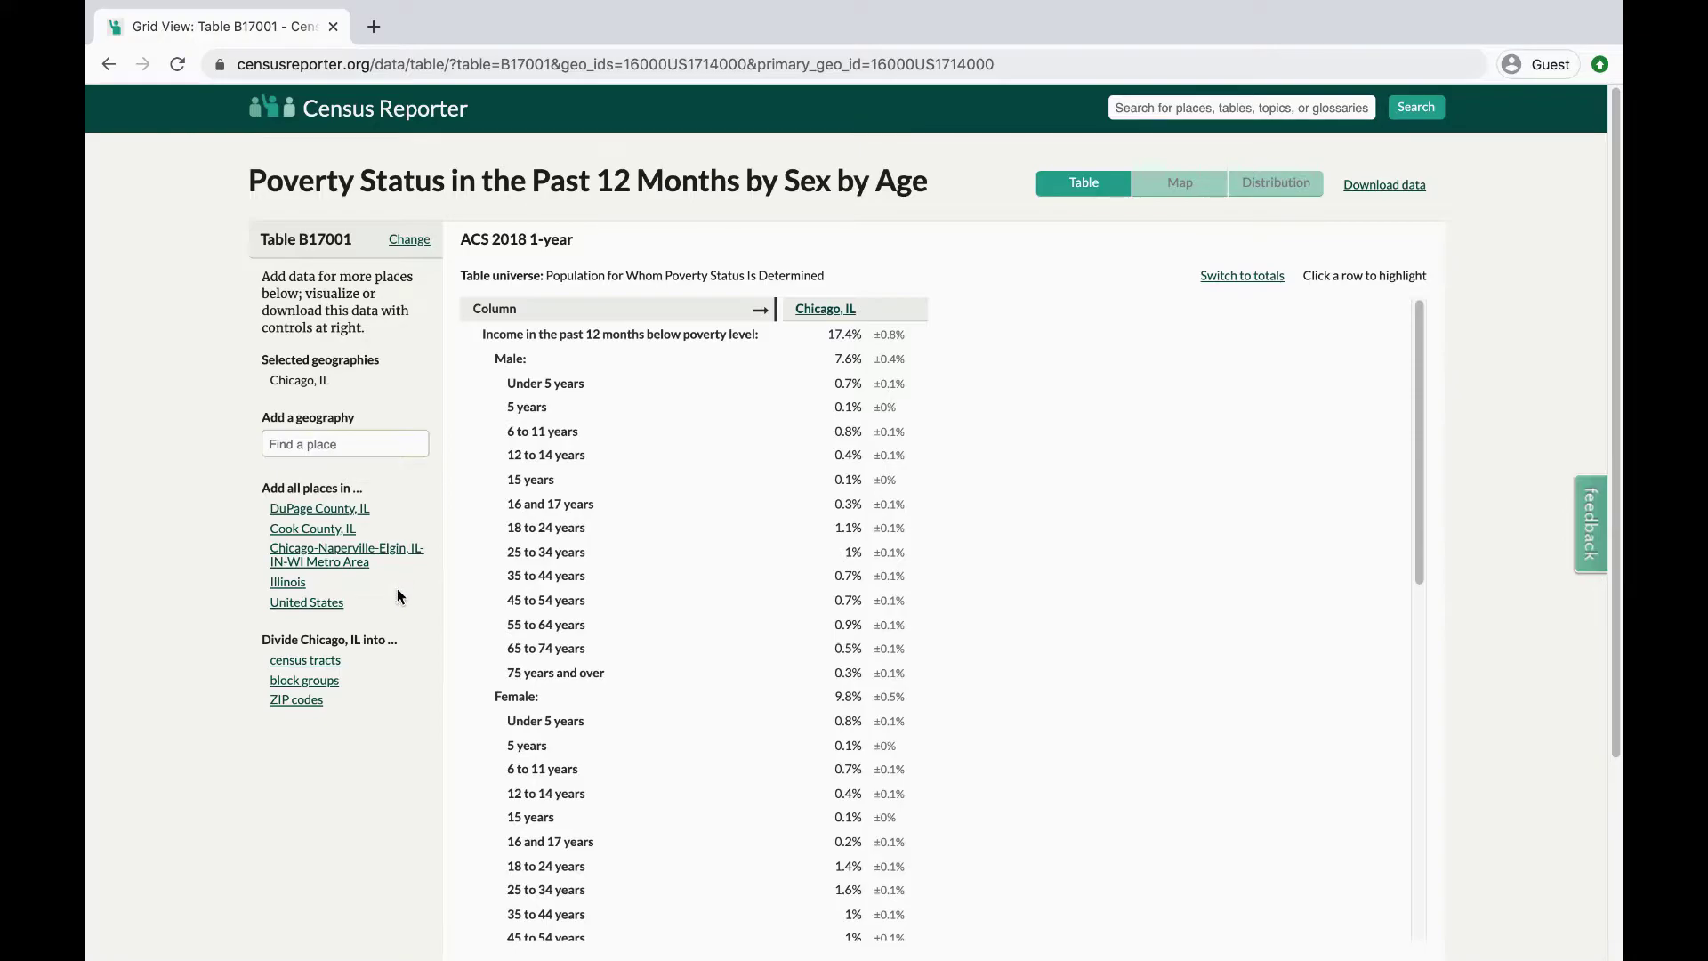
pyautogui.click(354, 510)
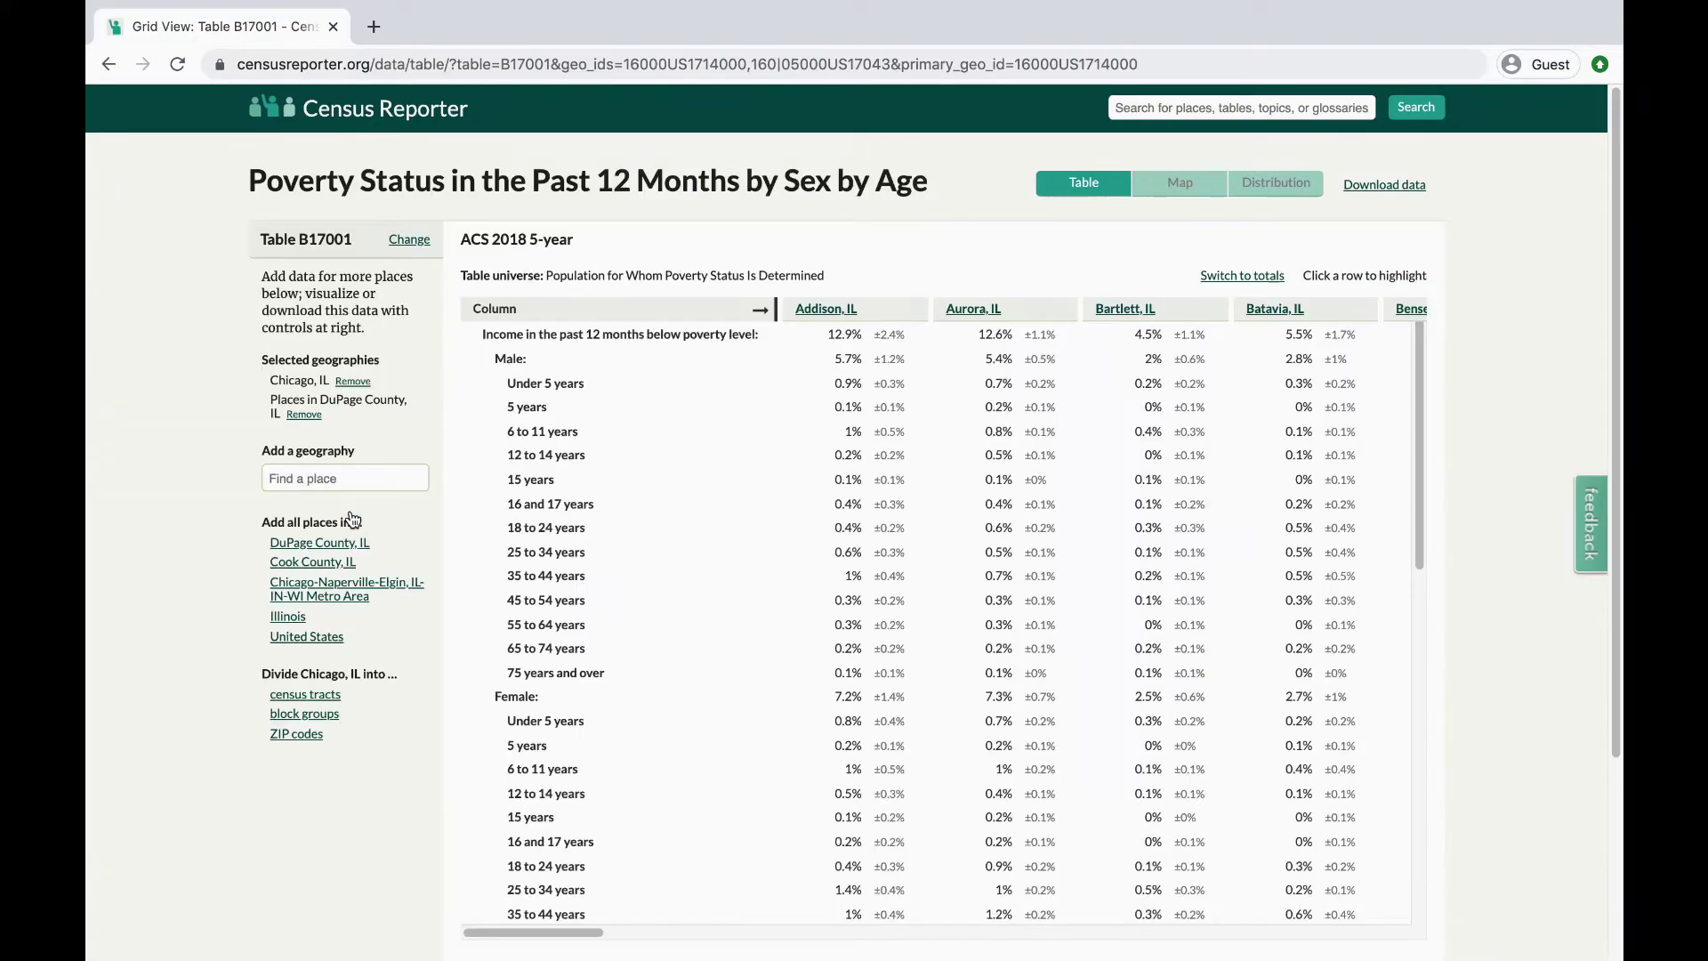
pyautogui.click(109, 64)
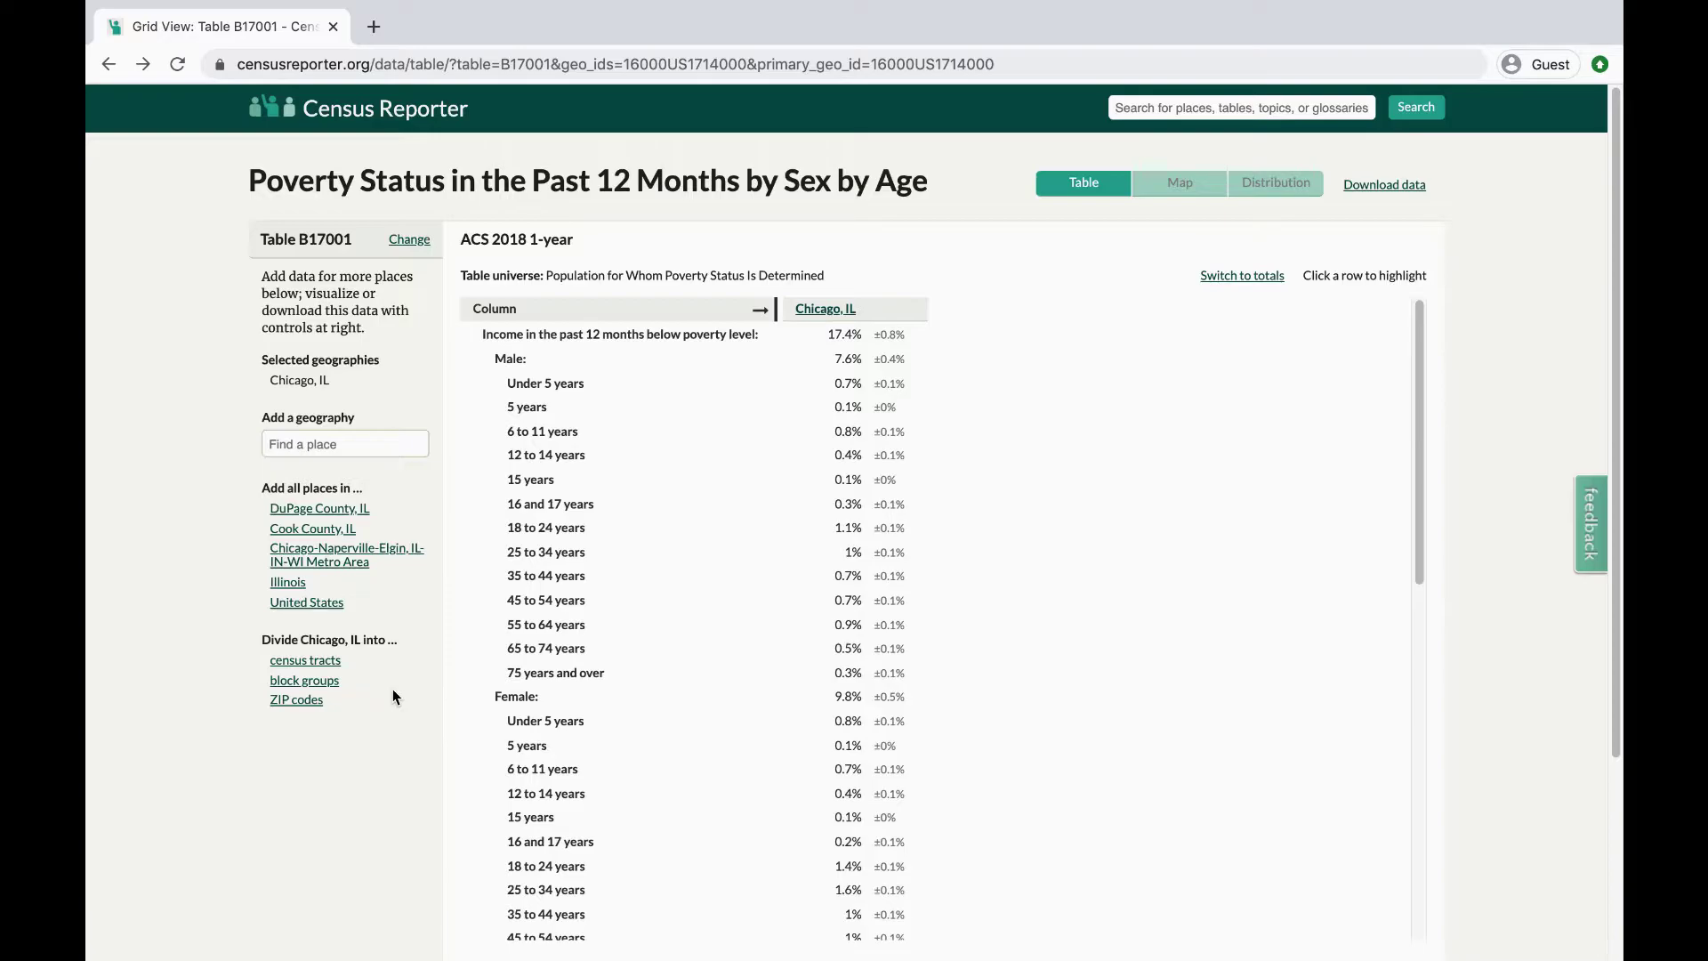
pyautogui.click(301, 701)
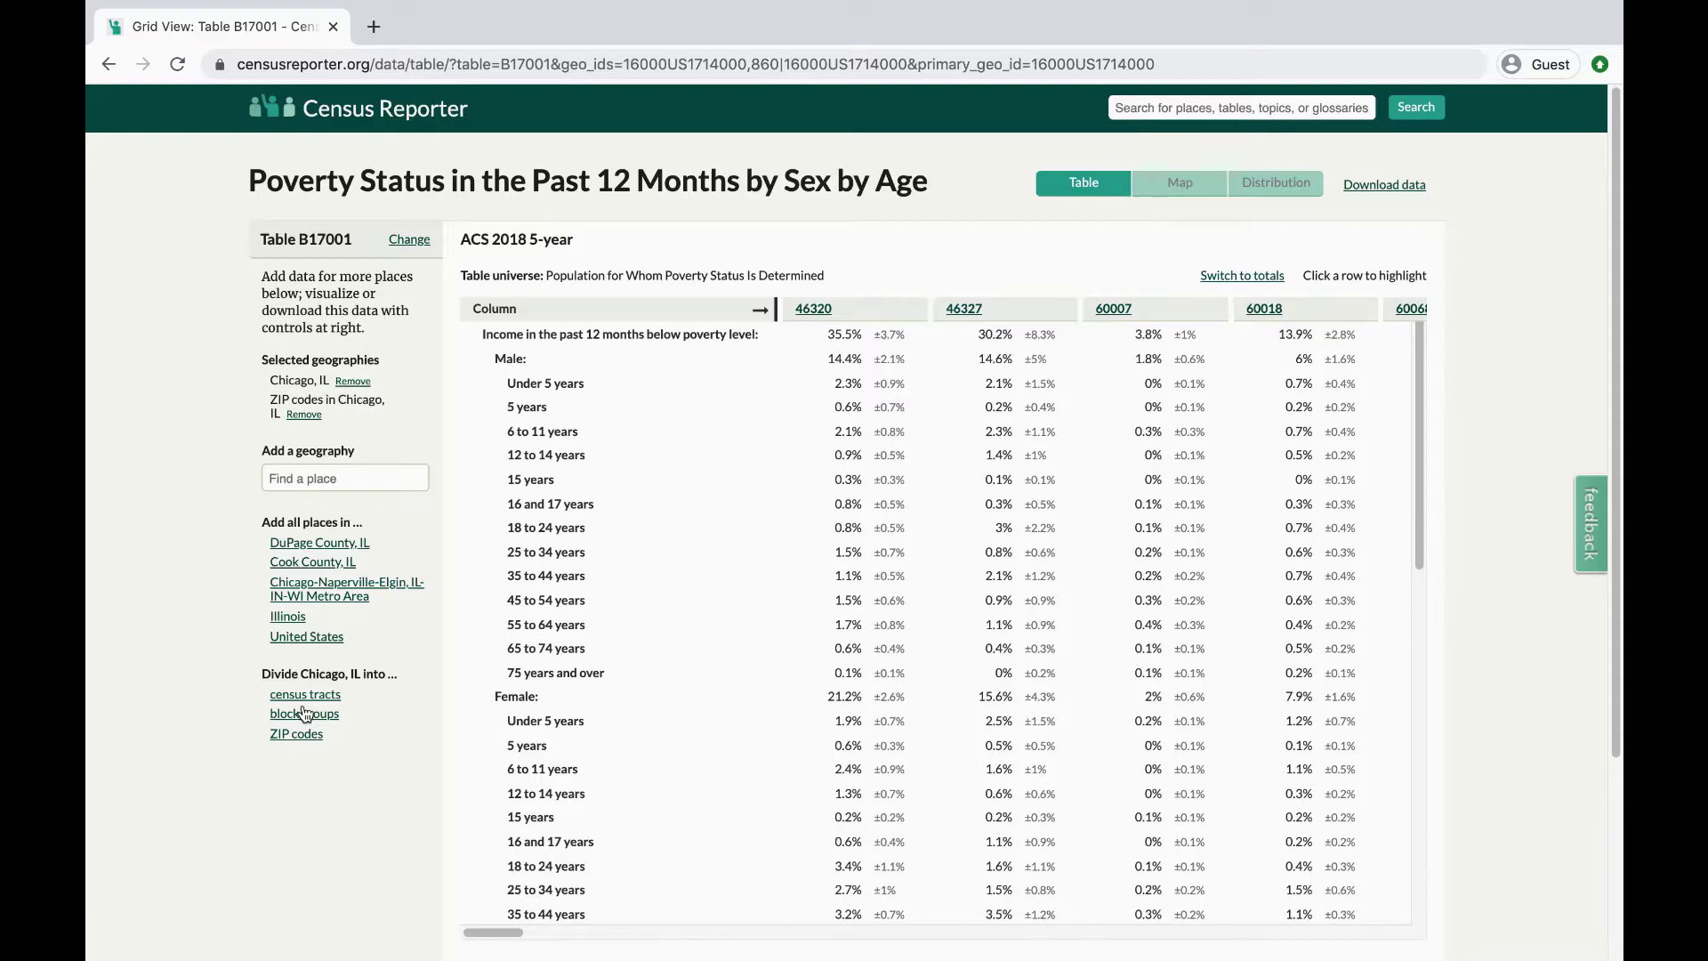
pyautogui.click(107, 65)
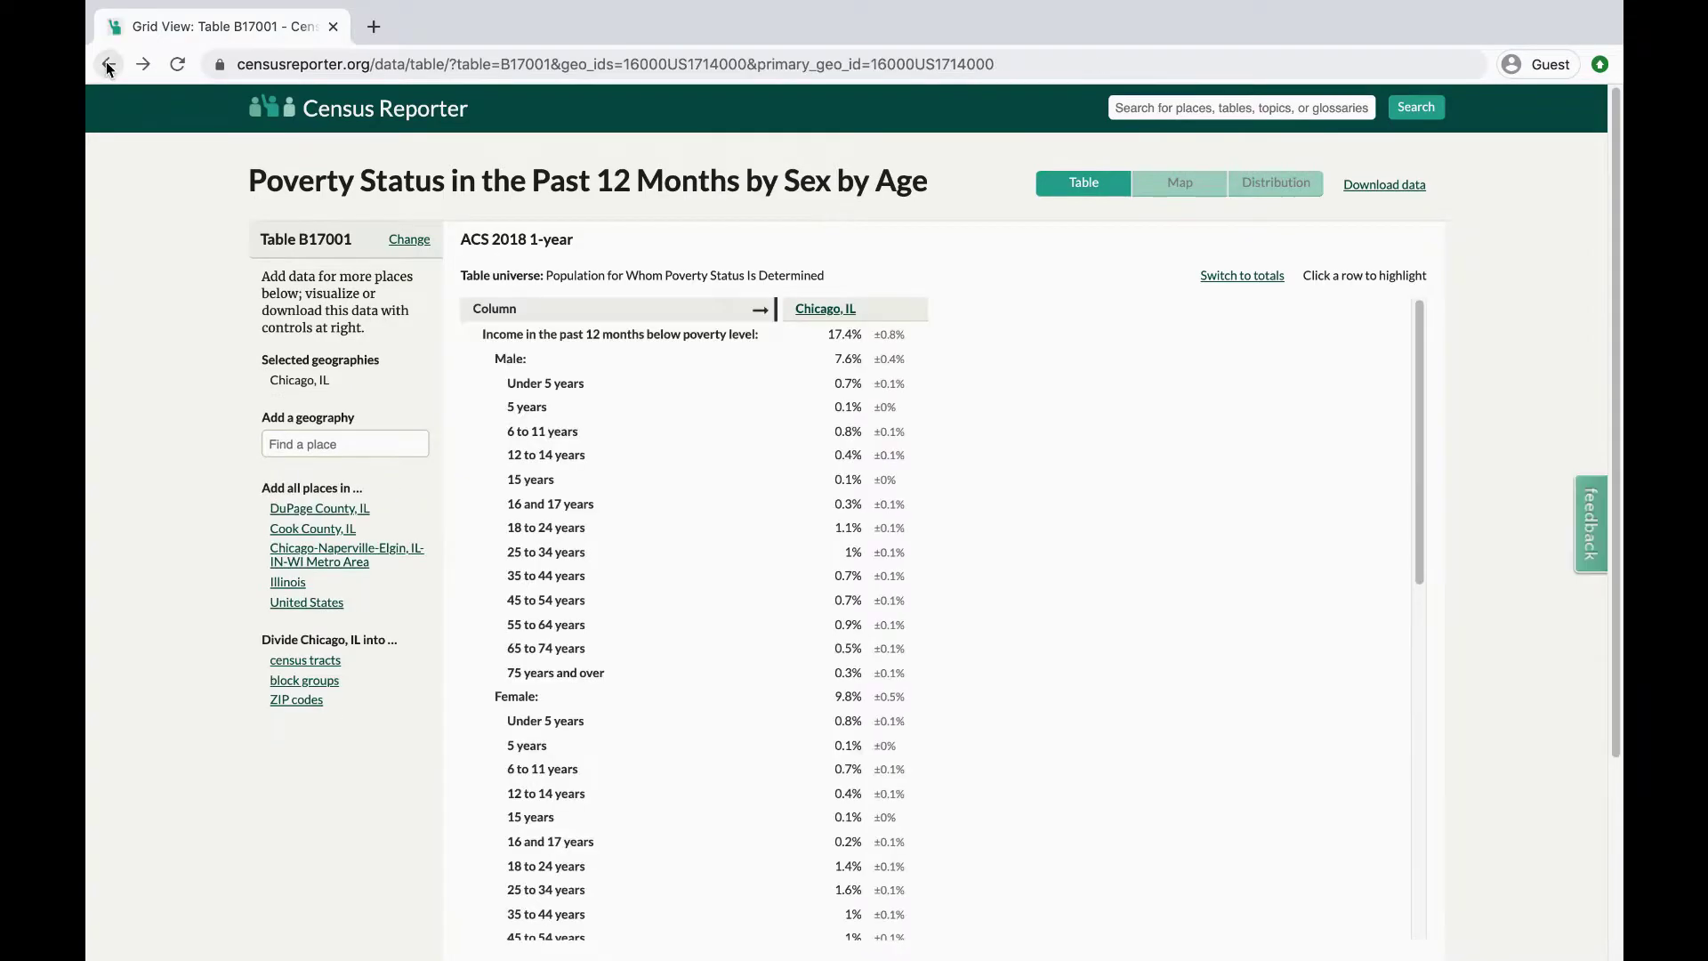
pyautogui.click(294, 445)
# Step: Try adding Evanston, IL, then go back to the Chicago-only table
pyautogui.write('e')
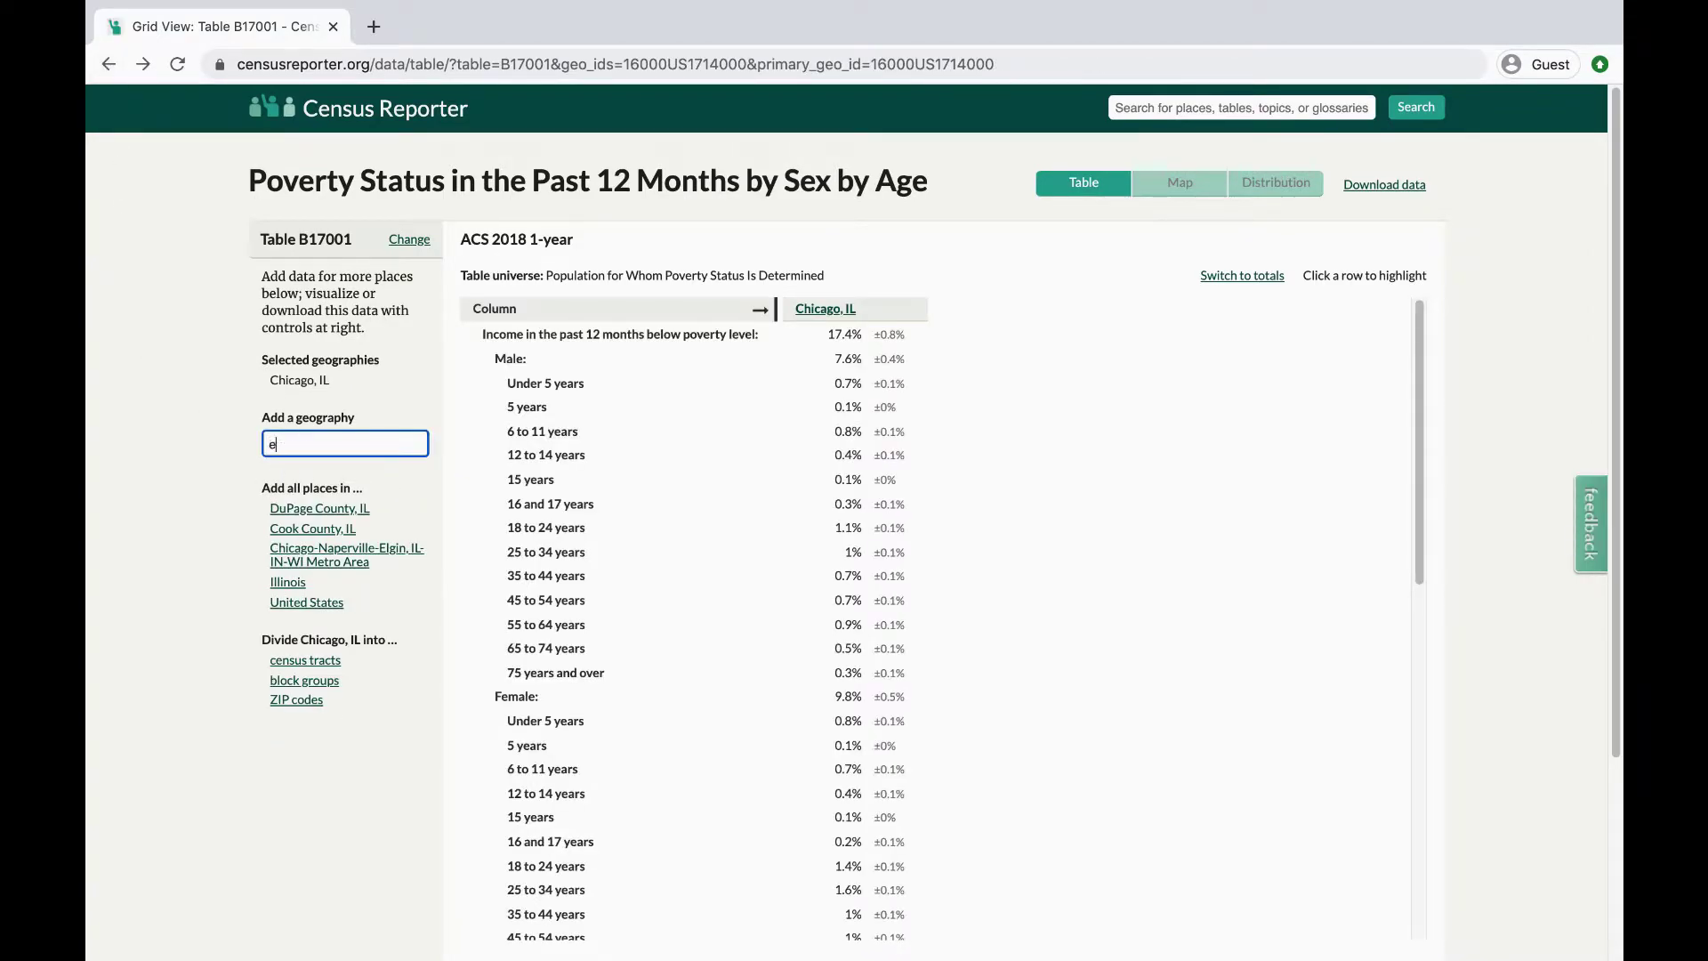
pyautogui.write('vanston')
pyautogui.click(304, 534)
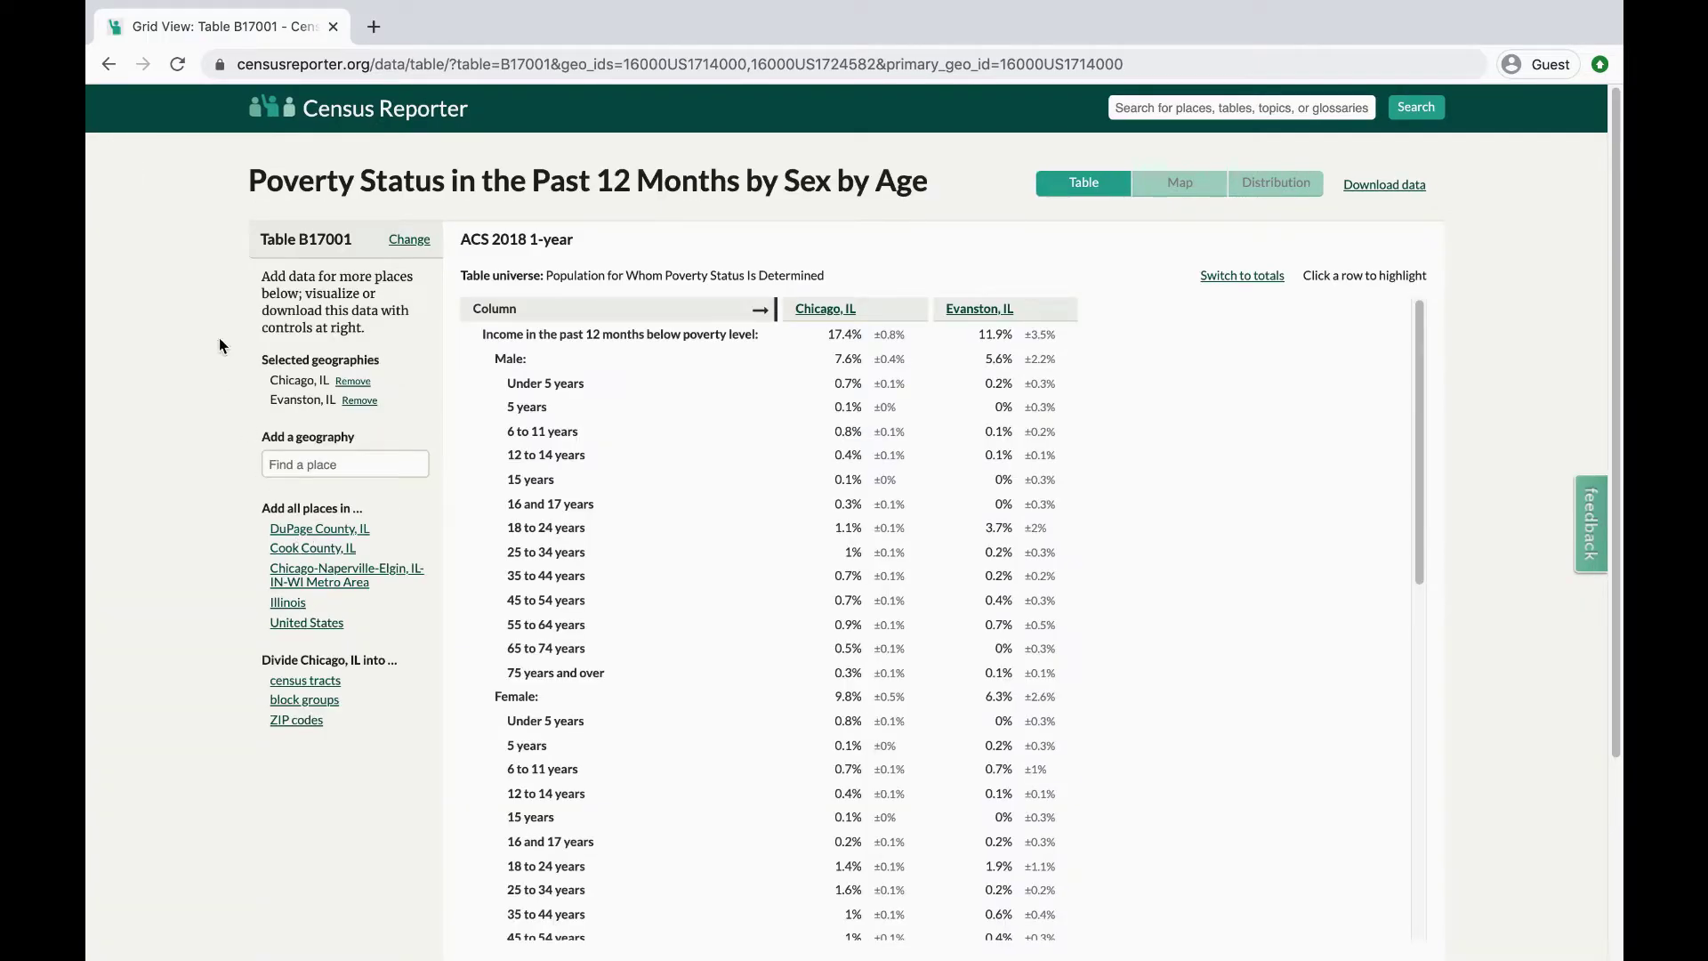
pyautogui.click(108, 64)
# Step: Add all places in Cook County, IL using the places geography level
pyautogui.click(343, 446)
pyautogui.write('places')
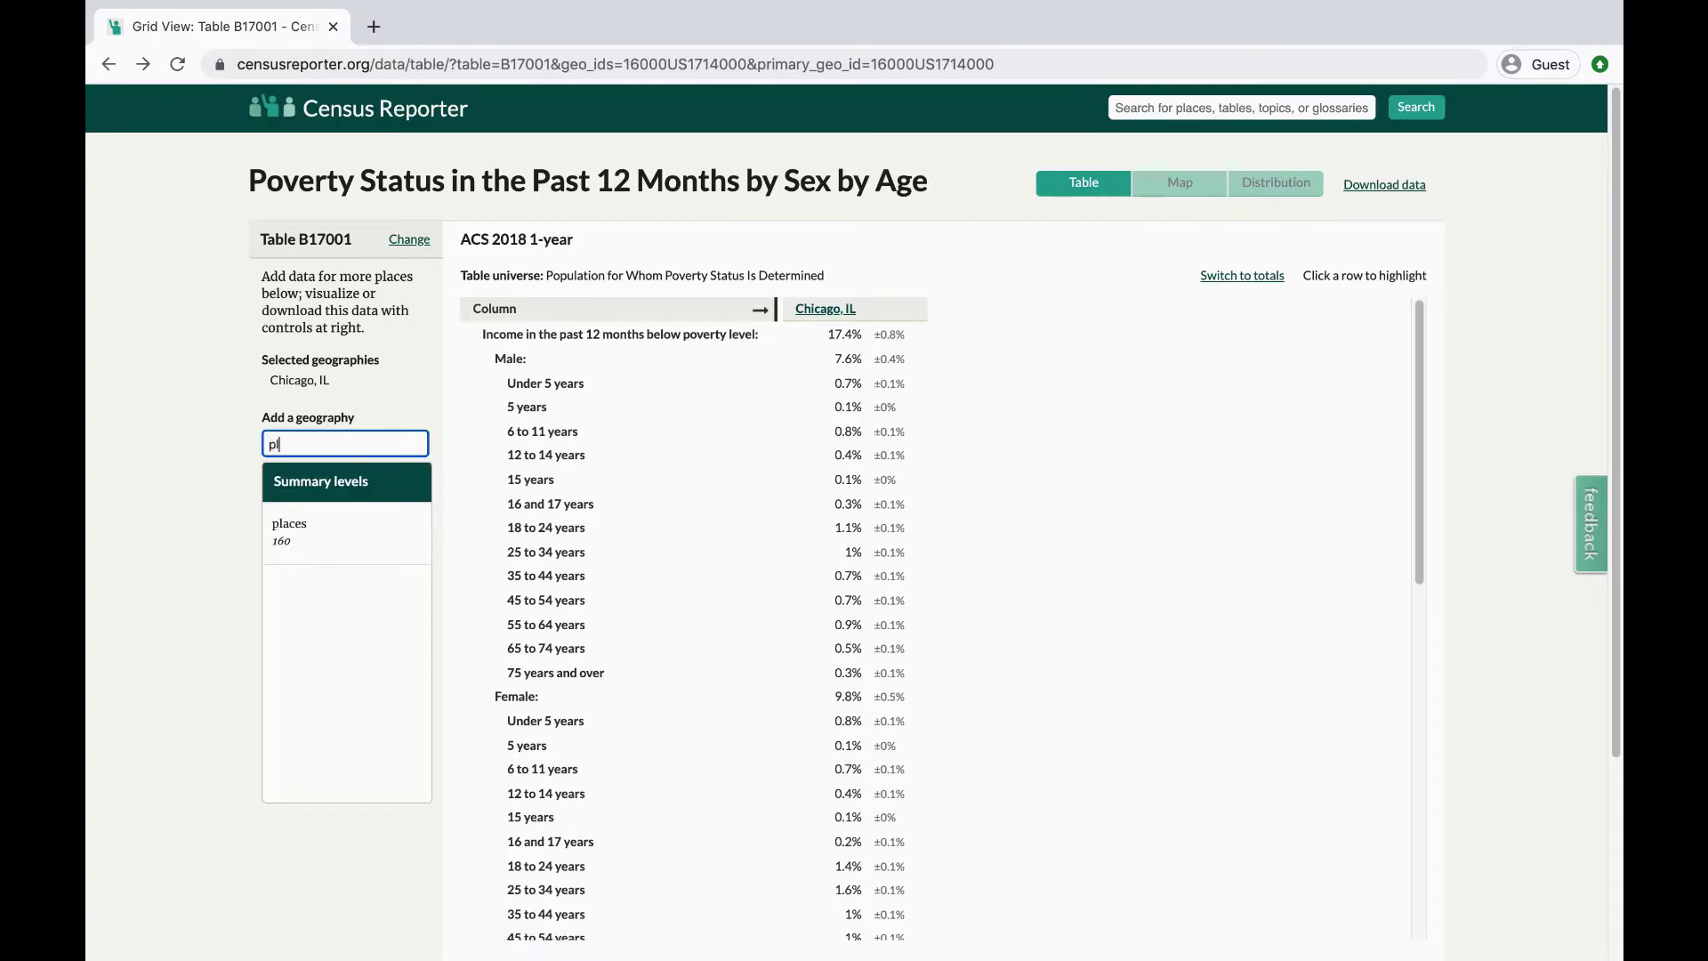
pyautogui.click(354, 524)
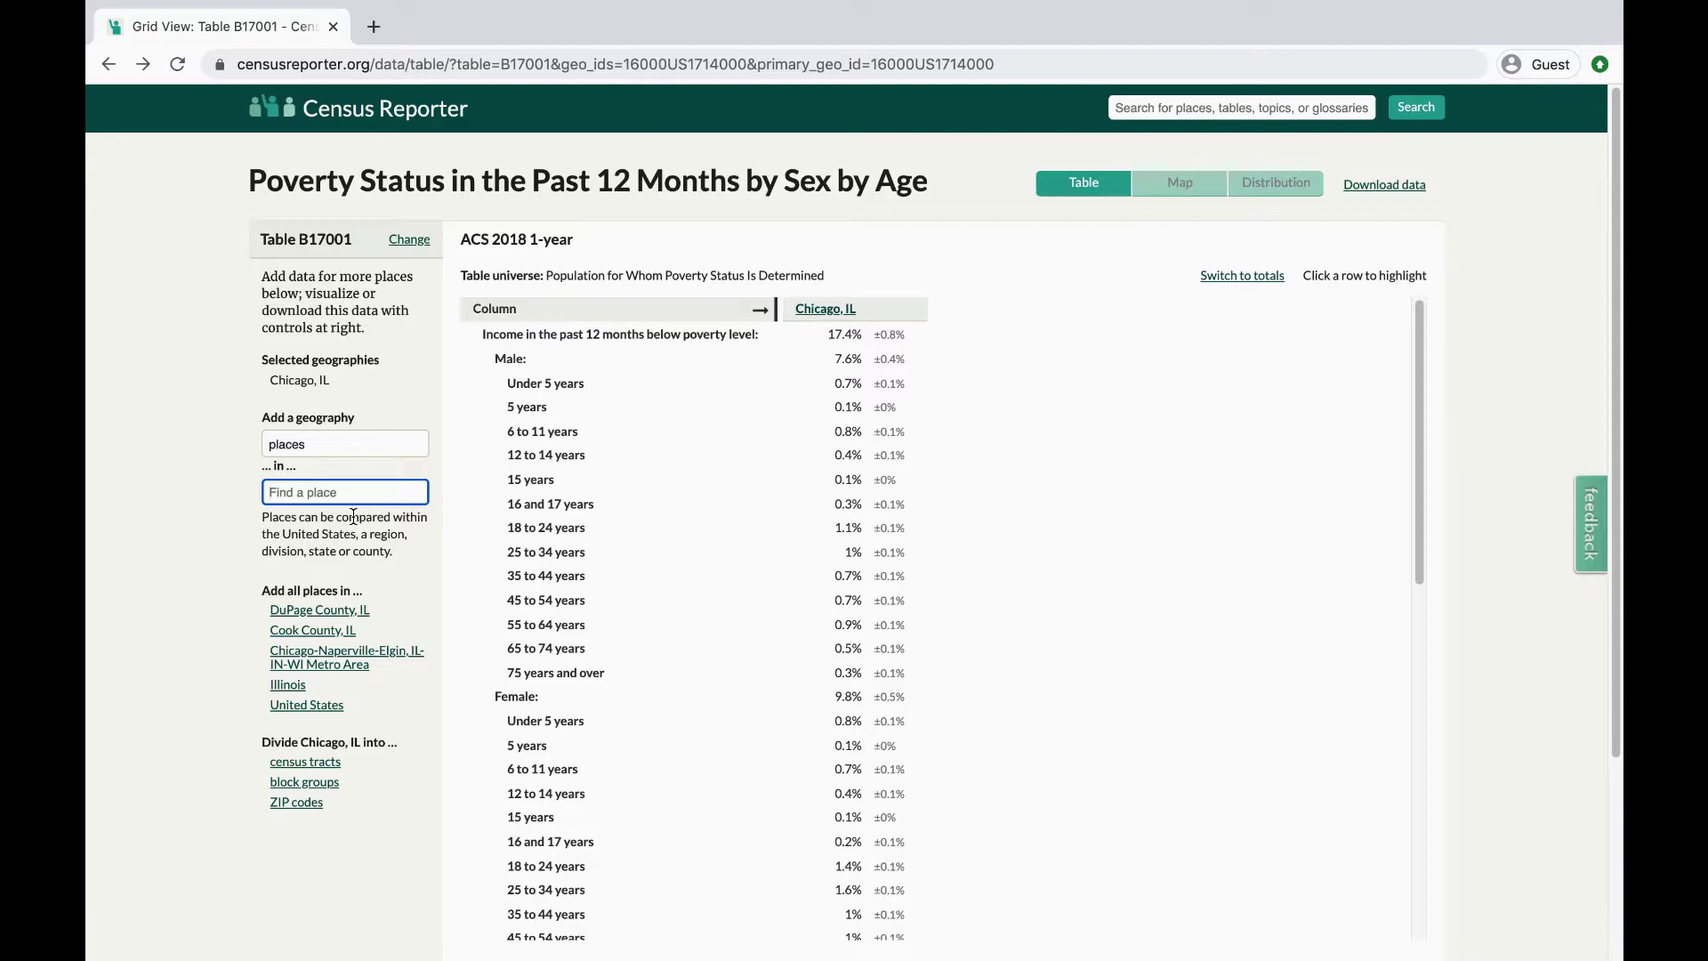
pyautogui.write('cook county')
pyautogui.click(335, 586)
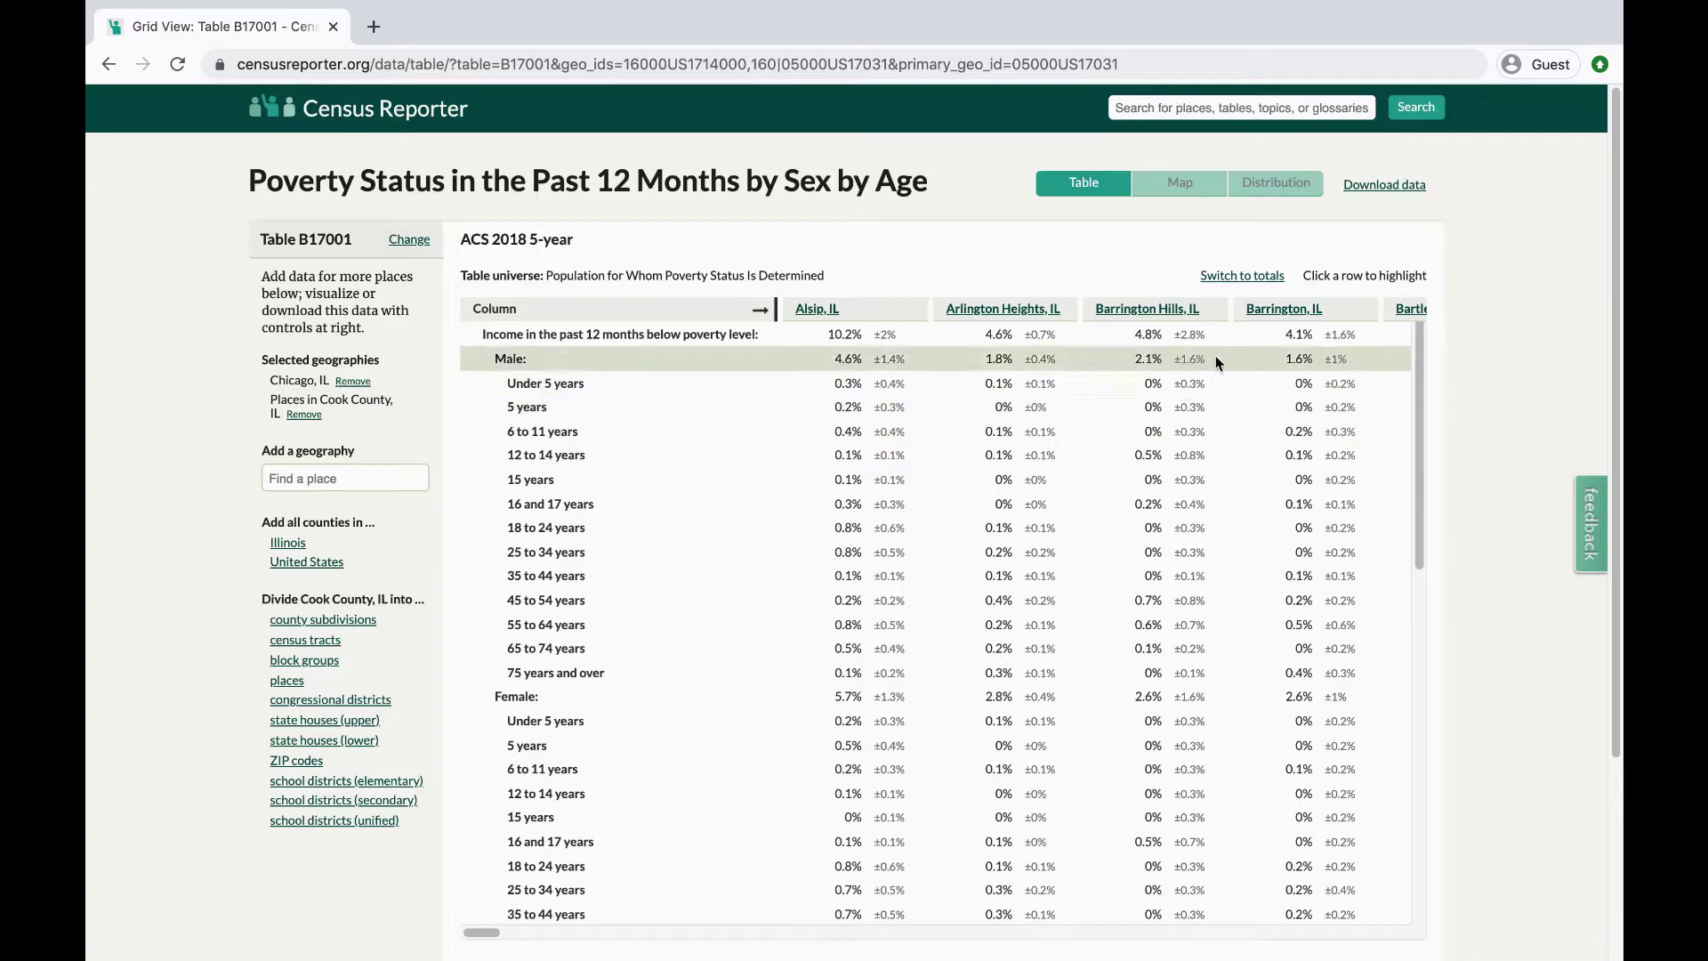
# Step: Show B17001 values as totals, then view Cook County places on the map
pyautogui.click(1258, 279)
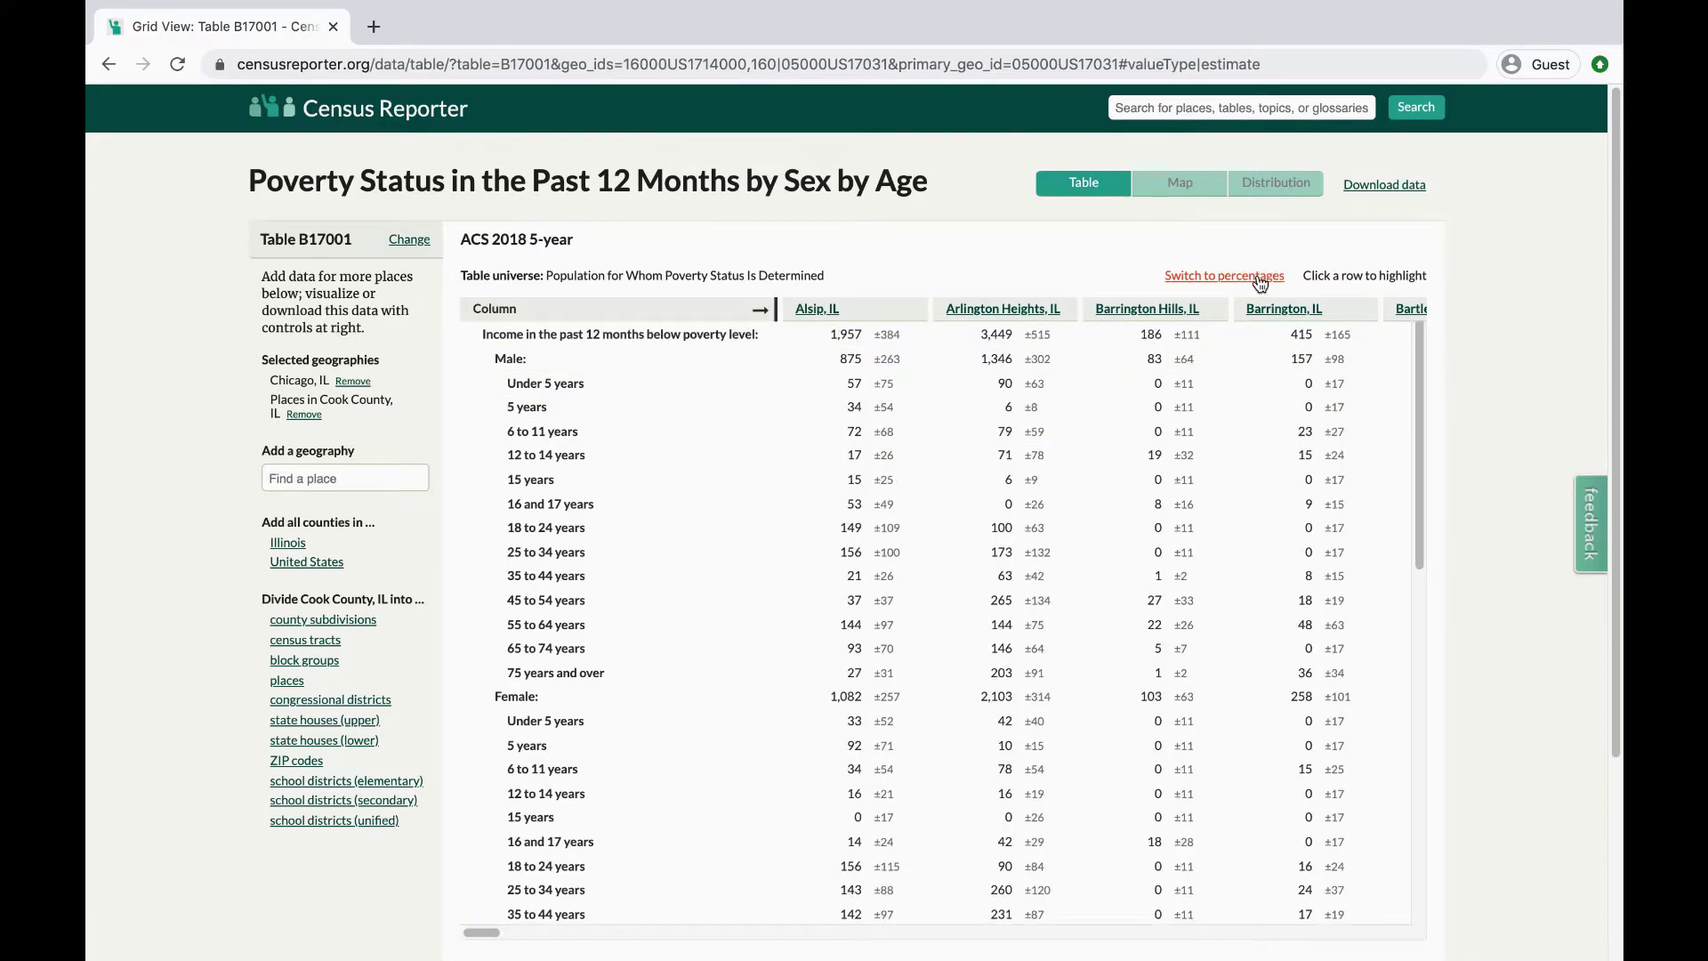
pyautogui.moveTo(1414, 191)
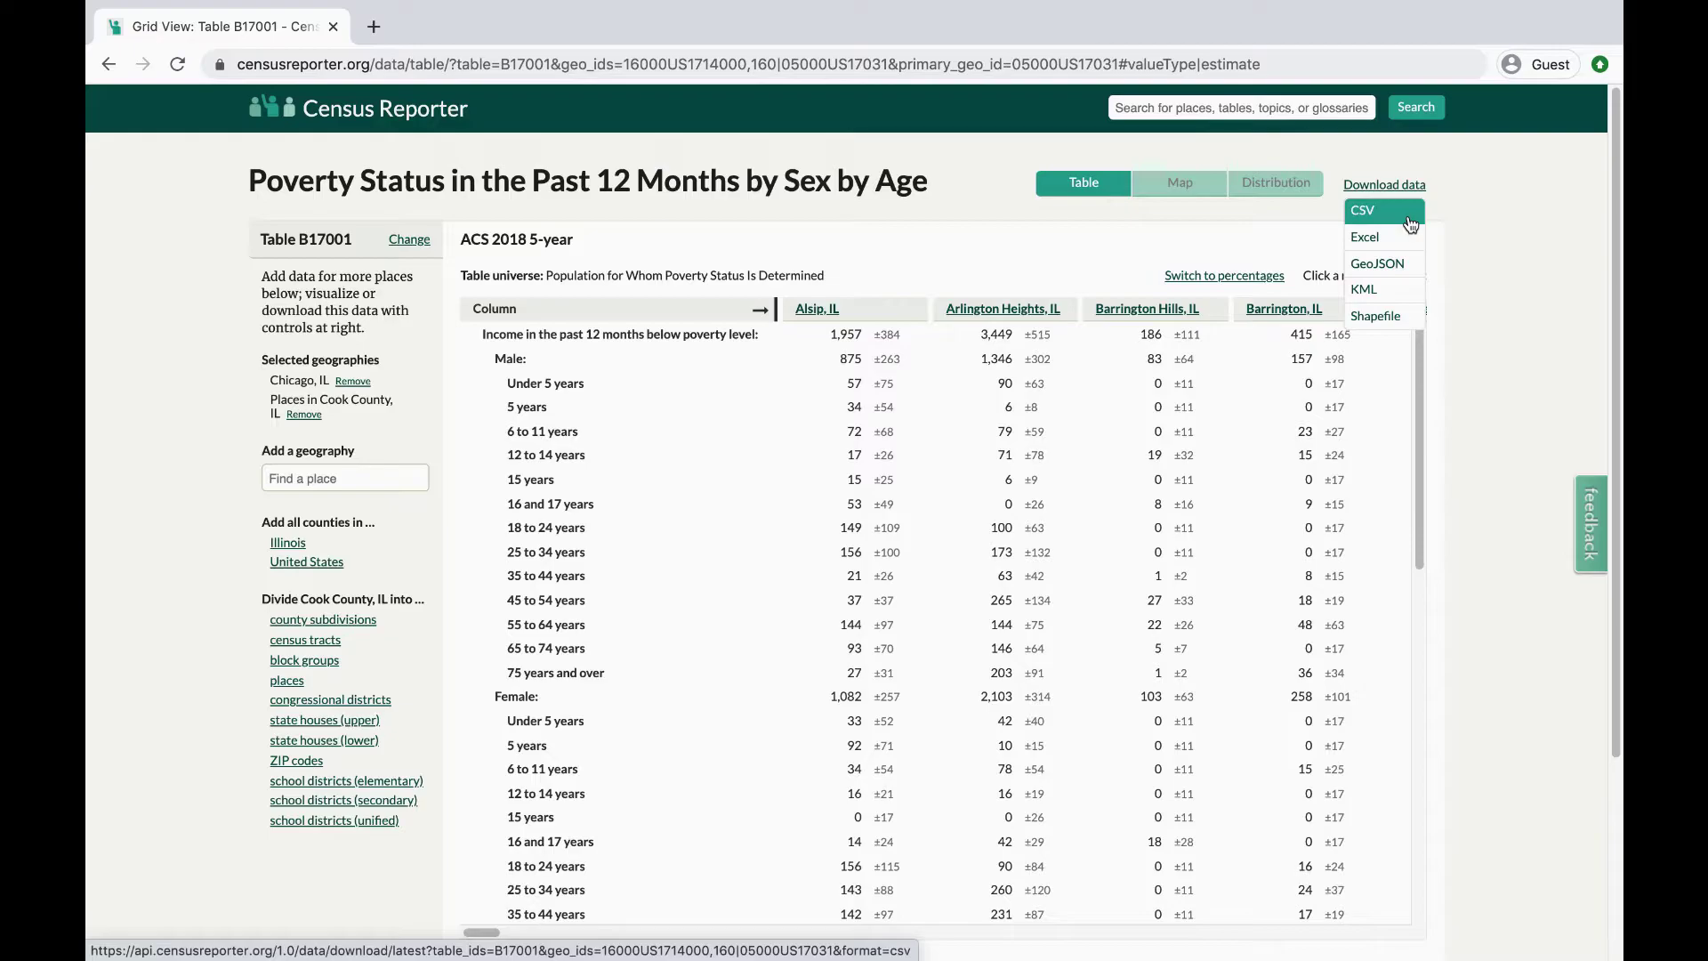
pyautogui.click(1190, 188)
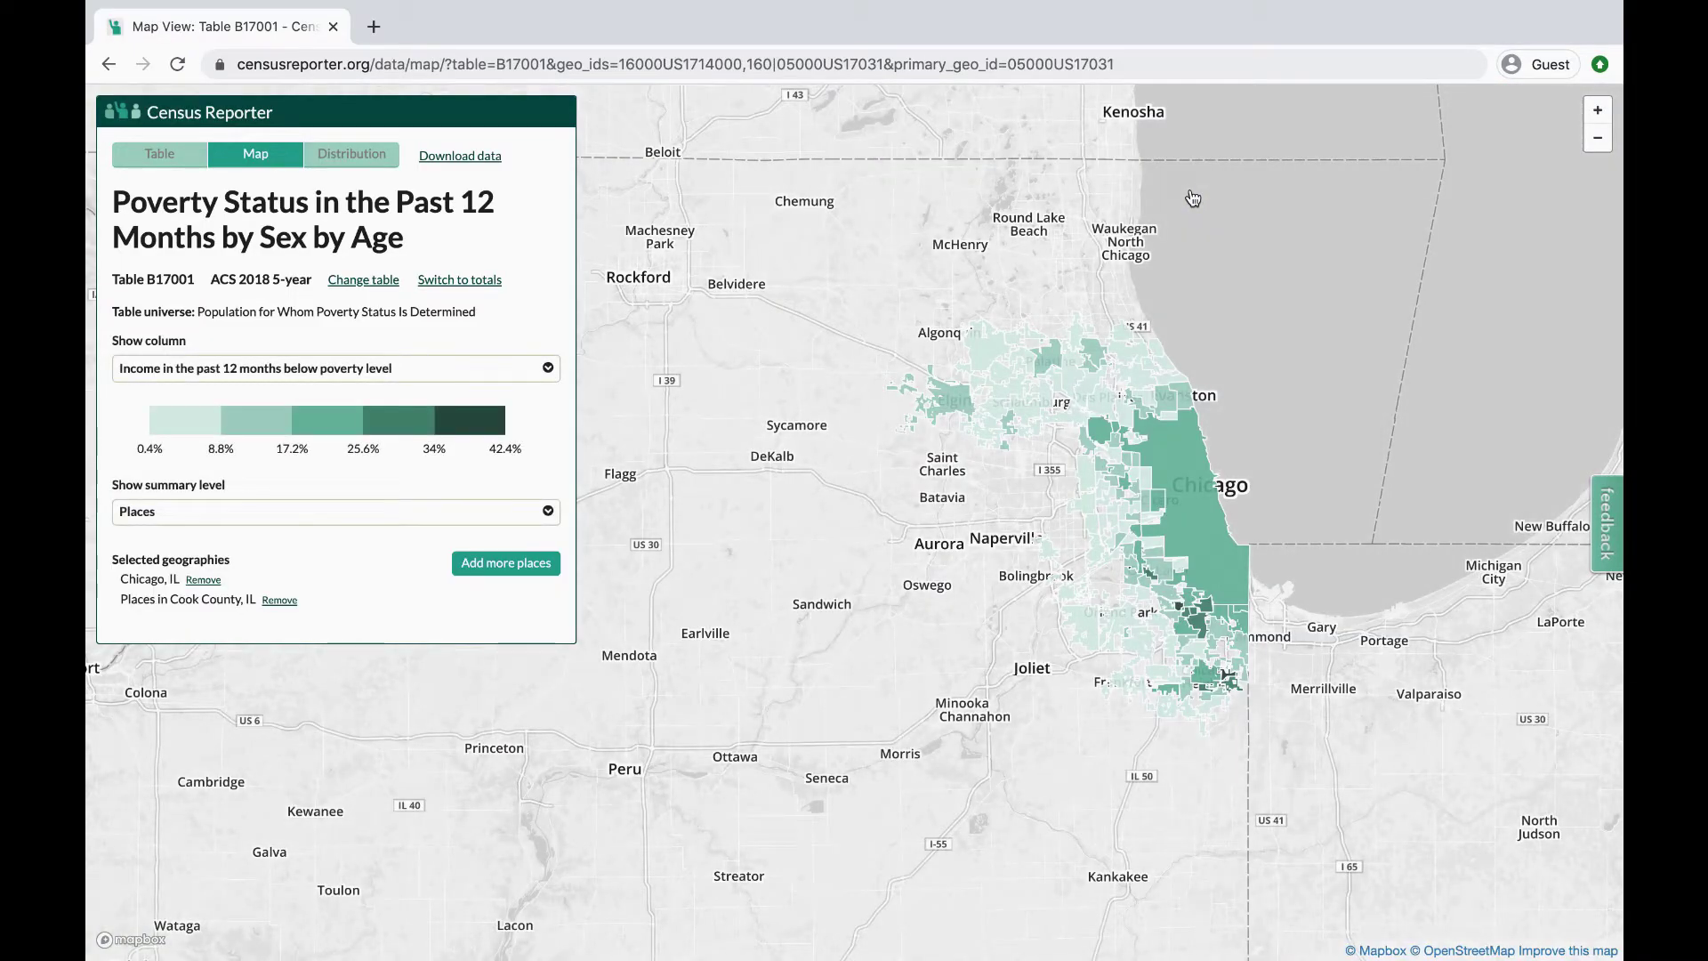
# Step: Map the 'Male: 35 to 44 years' column and open the add-more-places panel
pyautogui.click(516, 374)
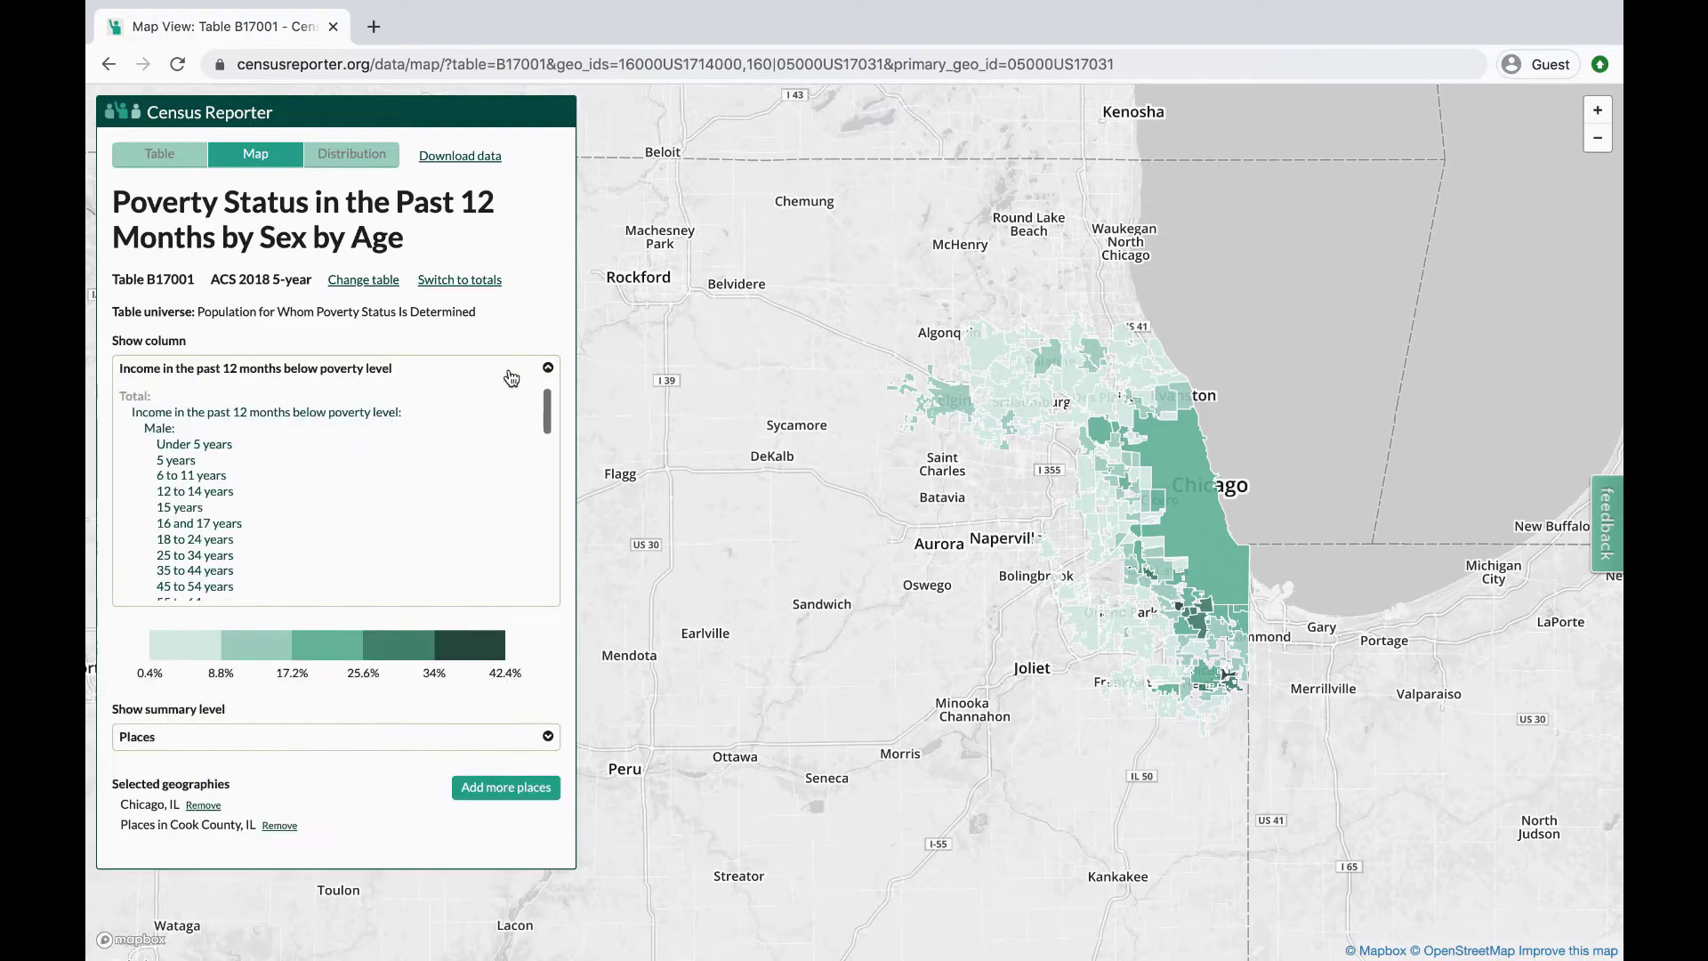
pyautogui.click(221, 570)
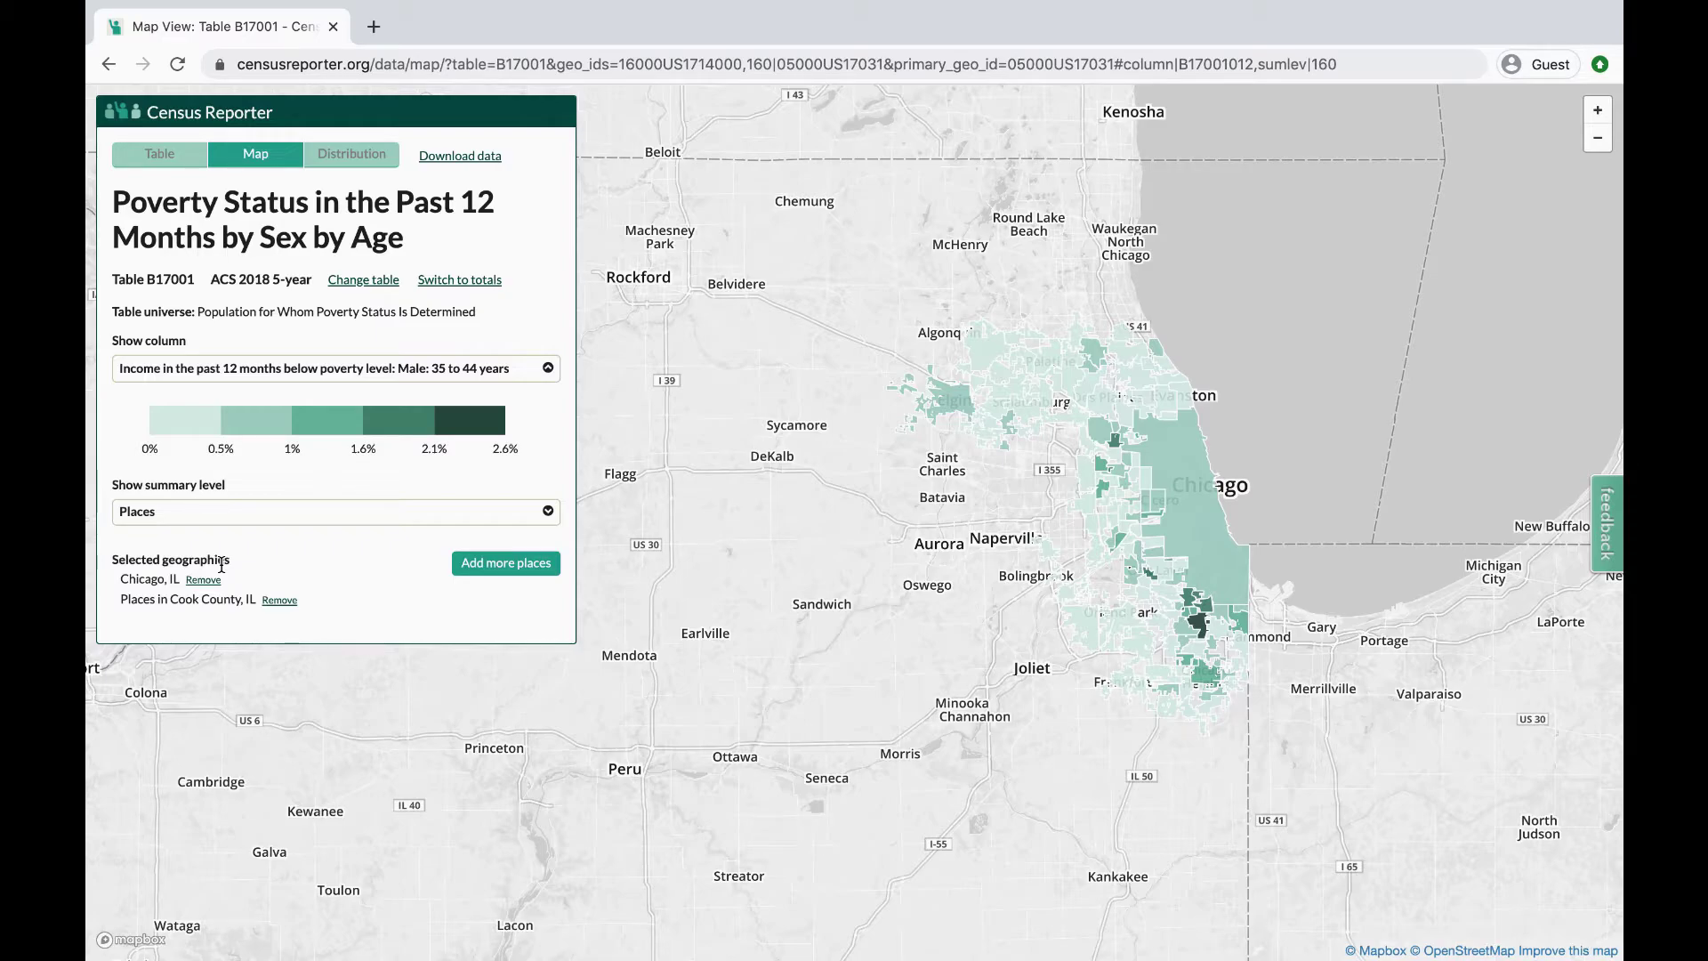
pyautogui.click(495, 565)
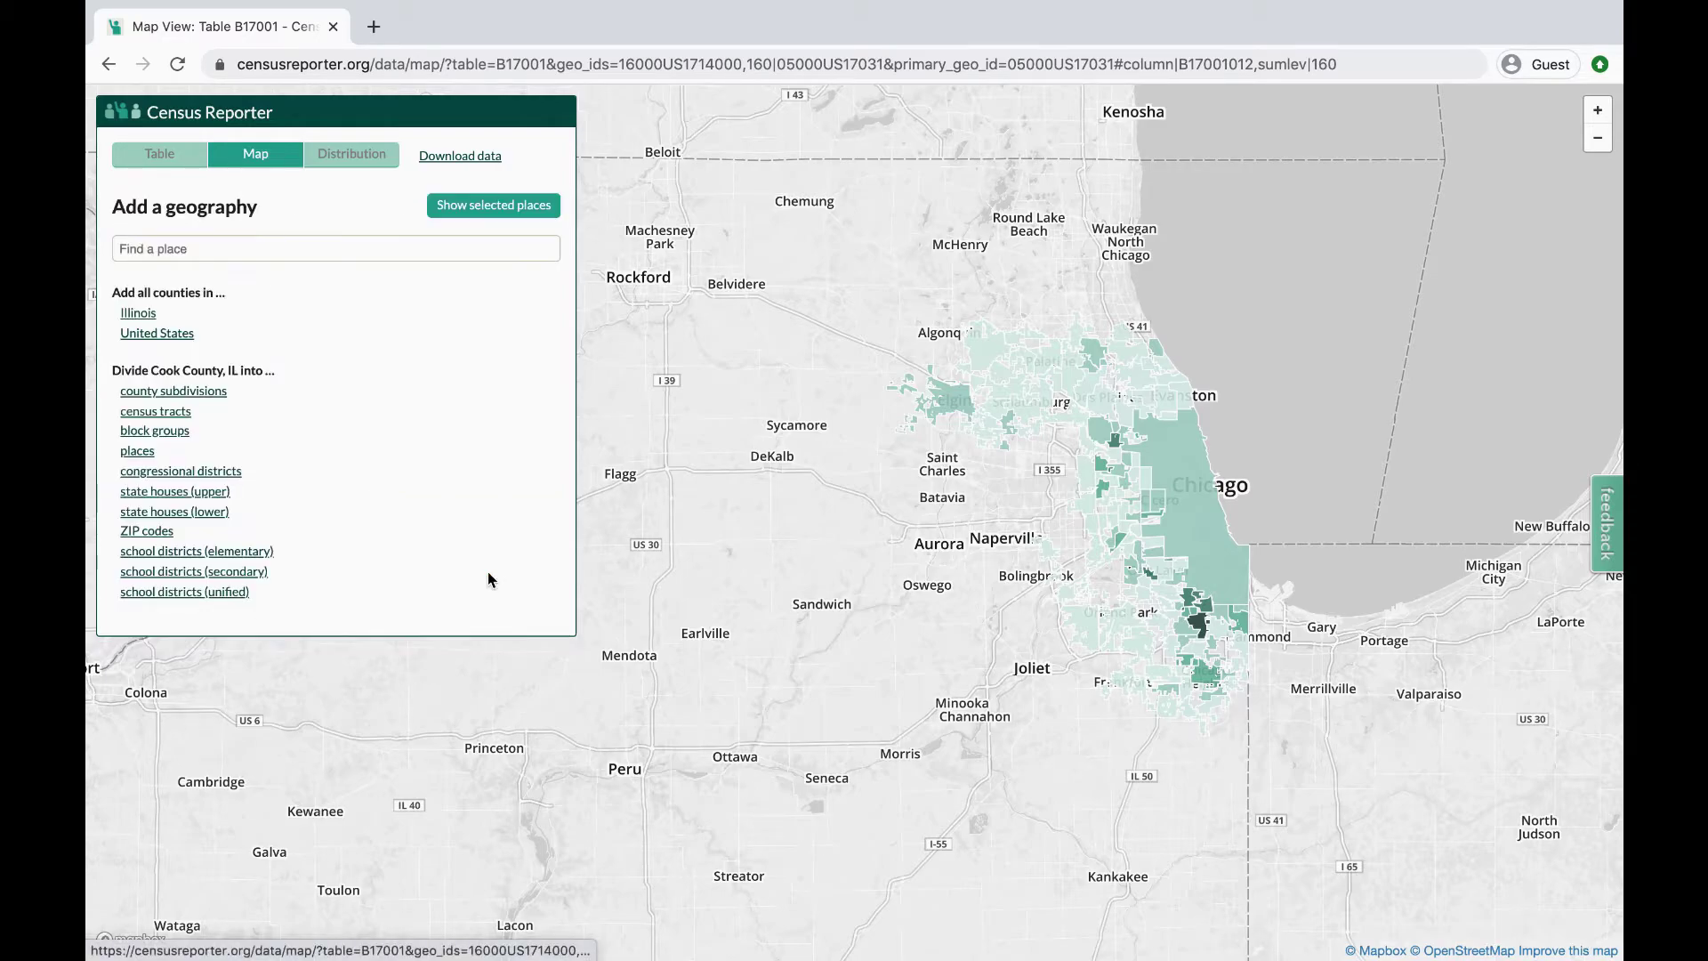
# Step: Add all places in DuPage County, IL to the map using the places level
pyautogui.click(374, 247)
pyautogui.write('places')
pyautogui.click(370, 317)
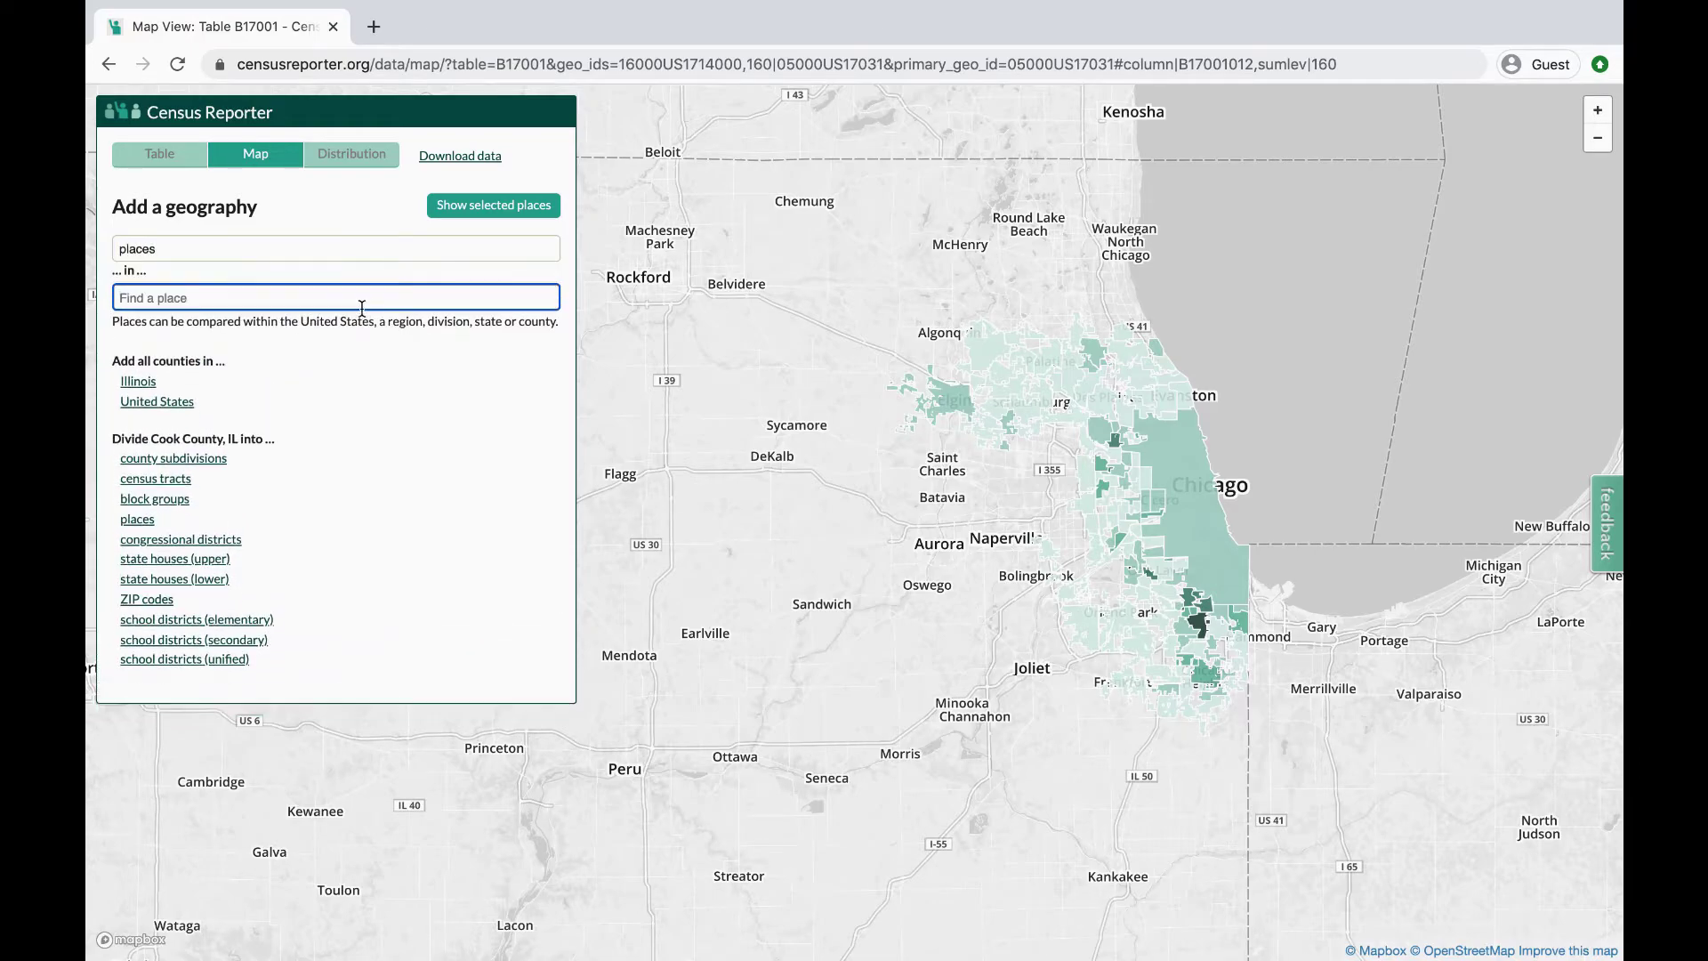
pyautogui.write('dupage county')
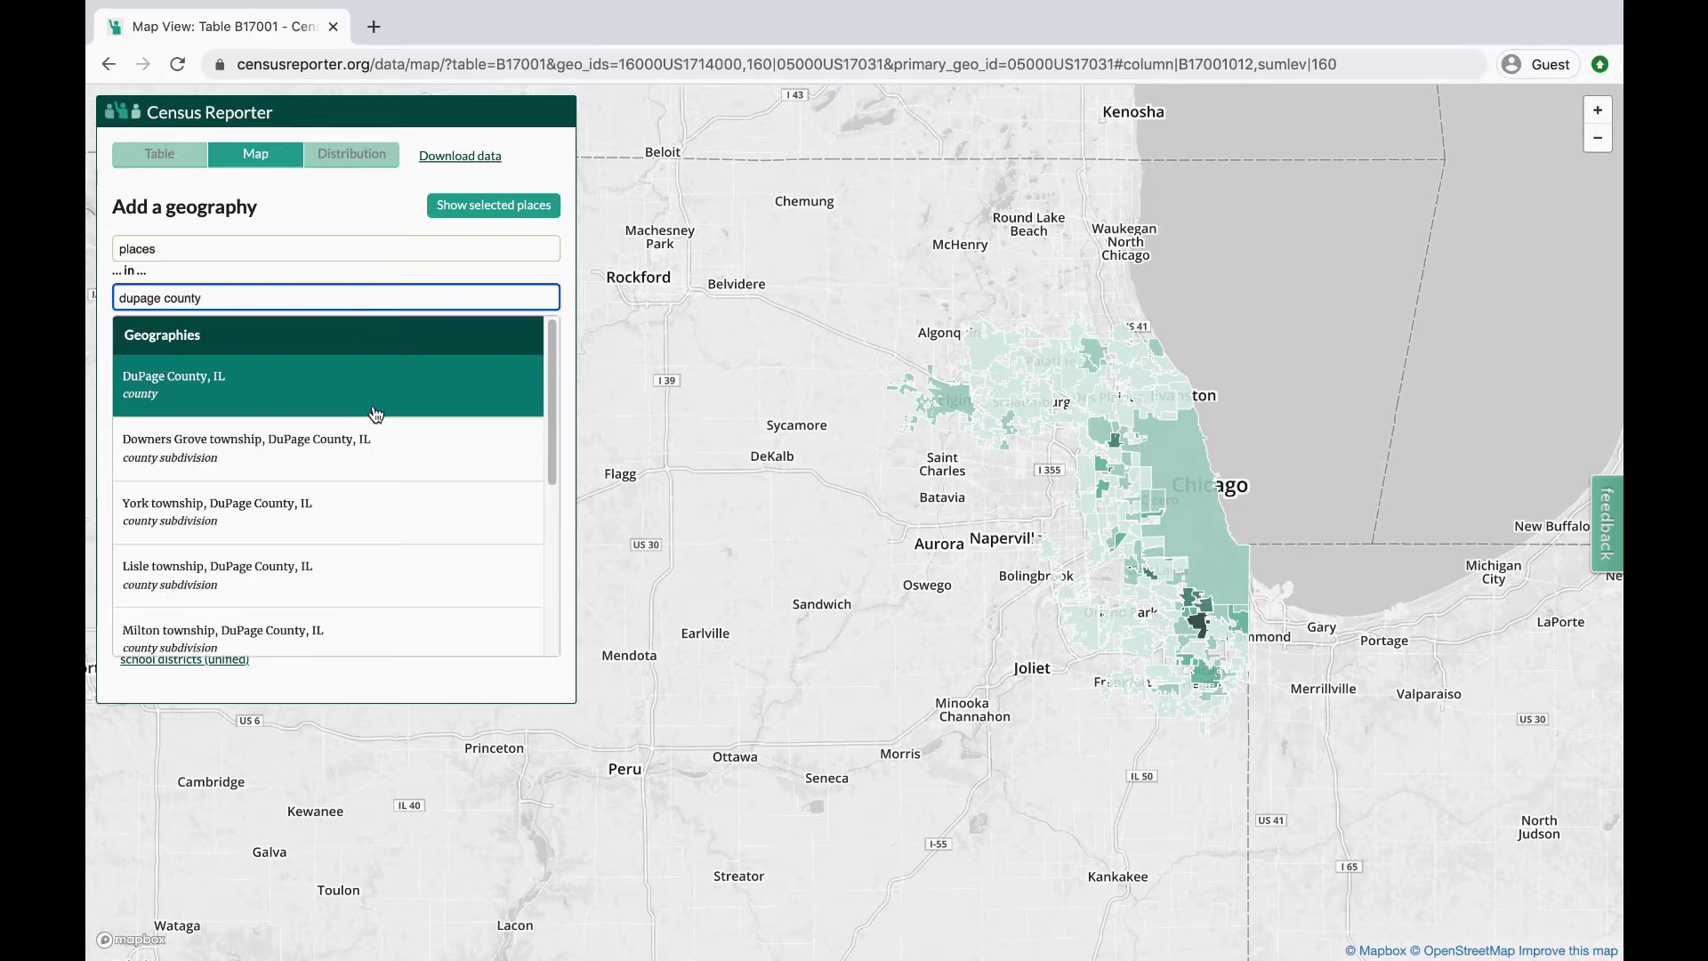
pyautogui.click(376, 415)
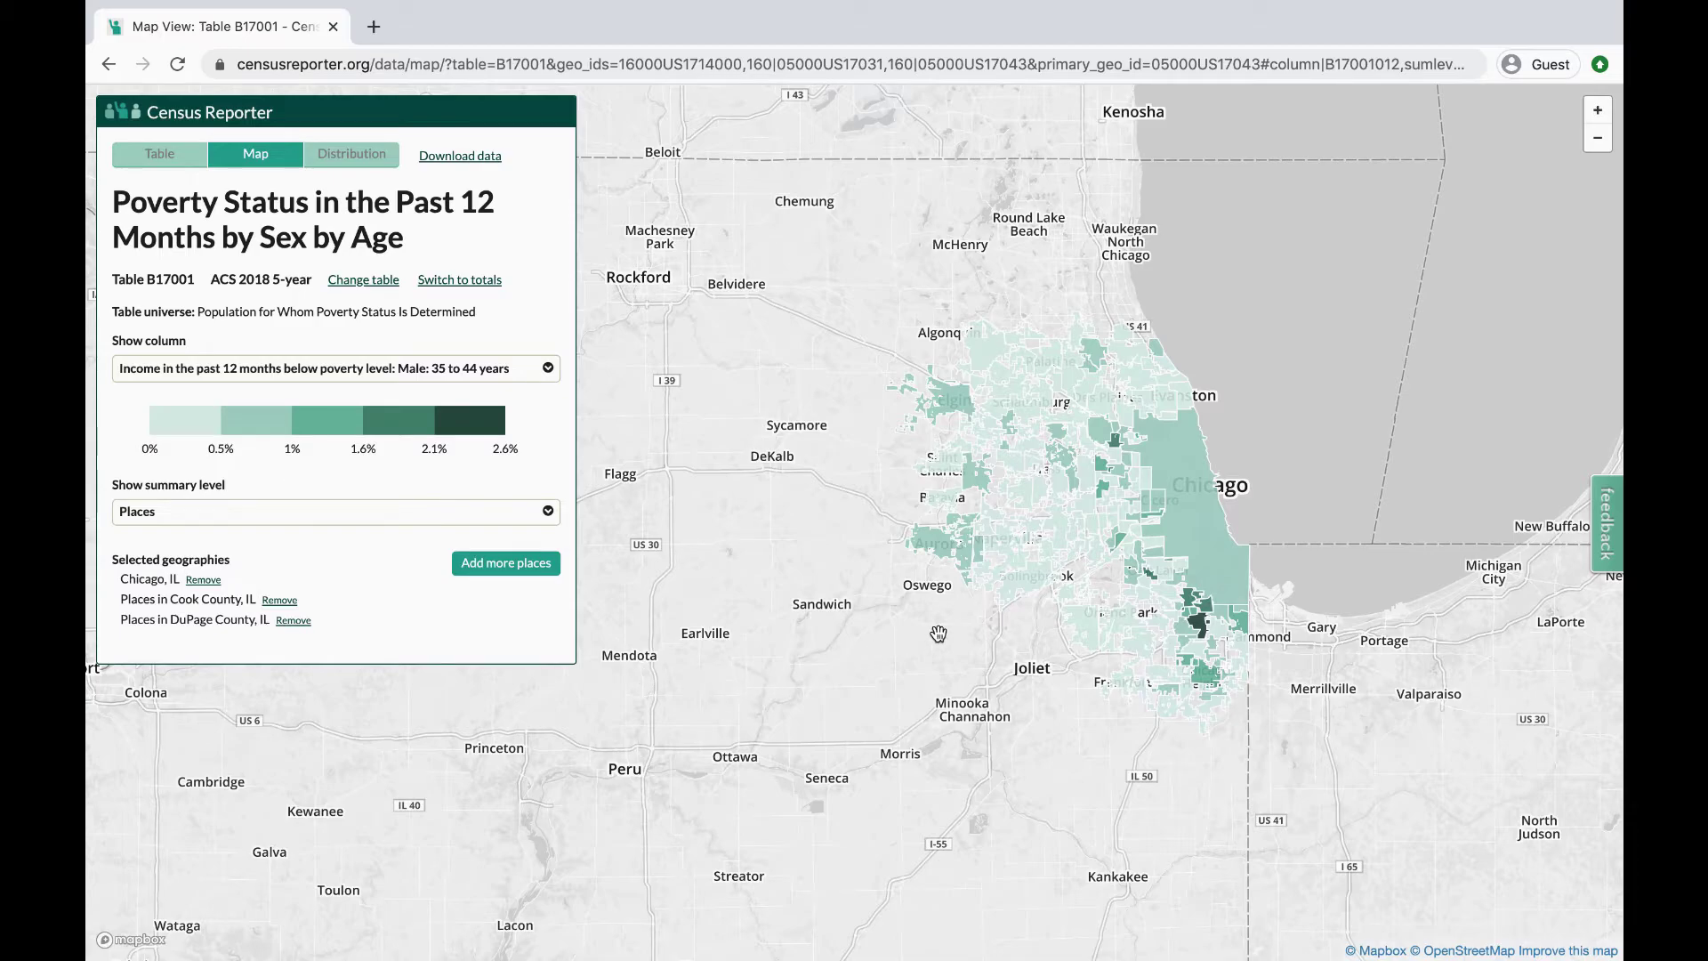
pyautogui.moveTo(1127, 520)
# Step: Check the download formats without downloading, then open the Distribution view
pyautogui.click(495, 157)
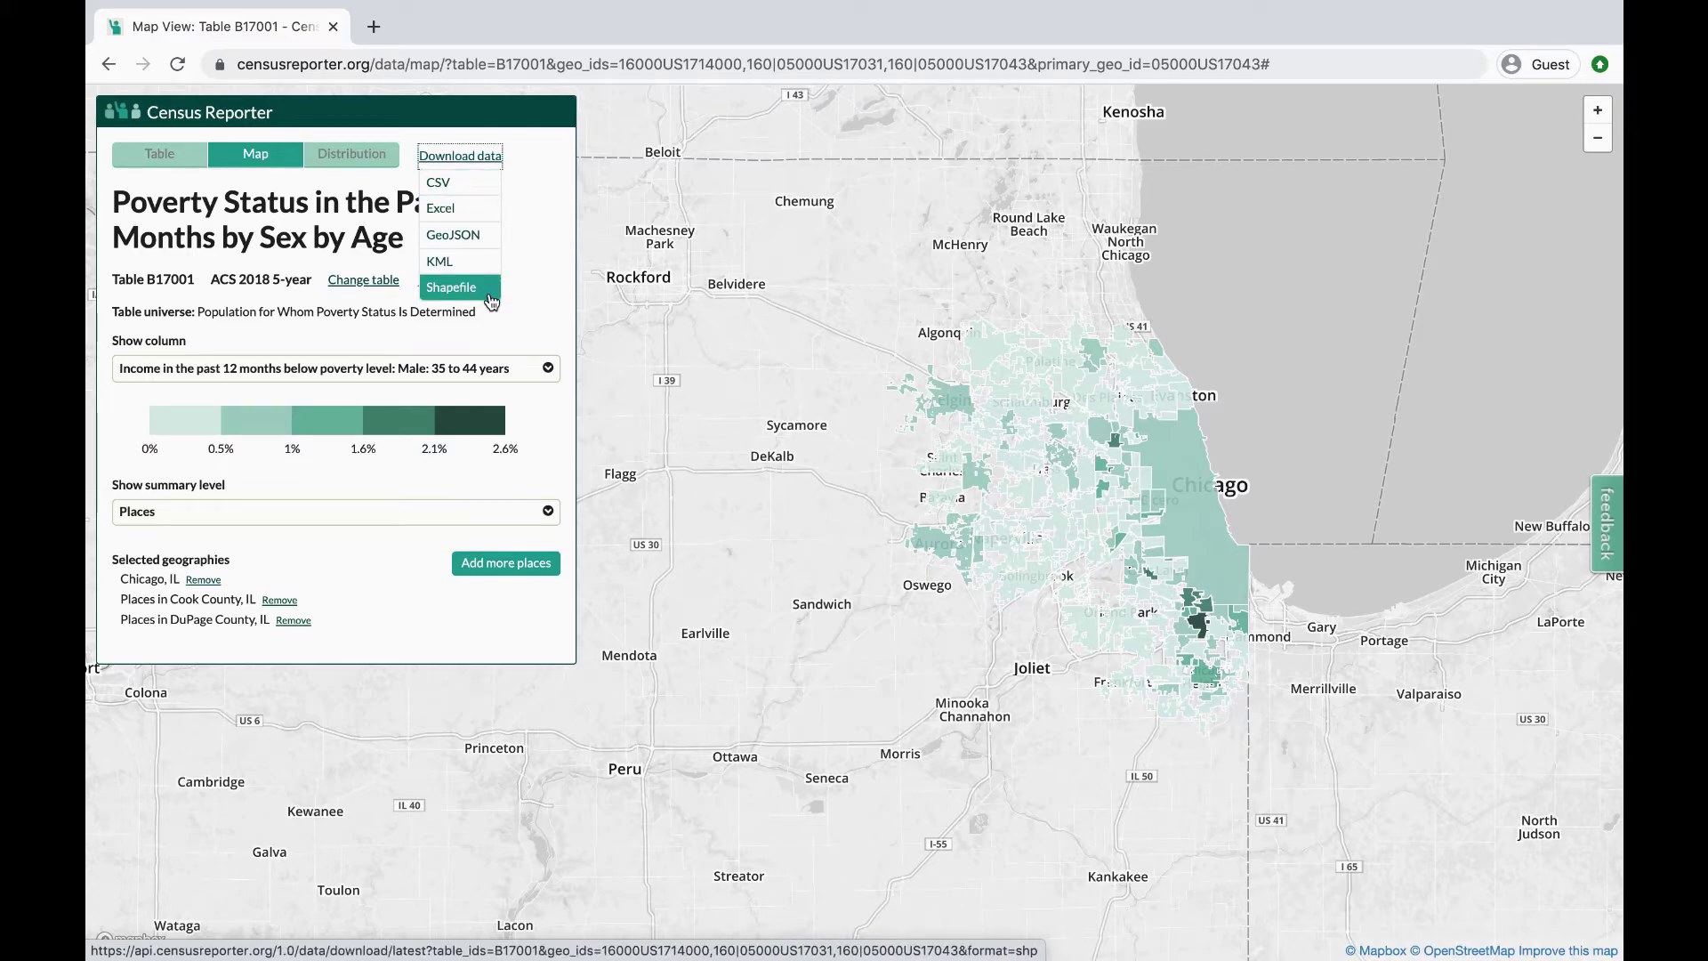
pyautogui.click(523, 313)
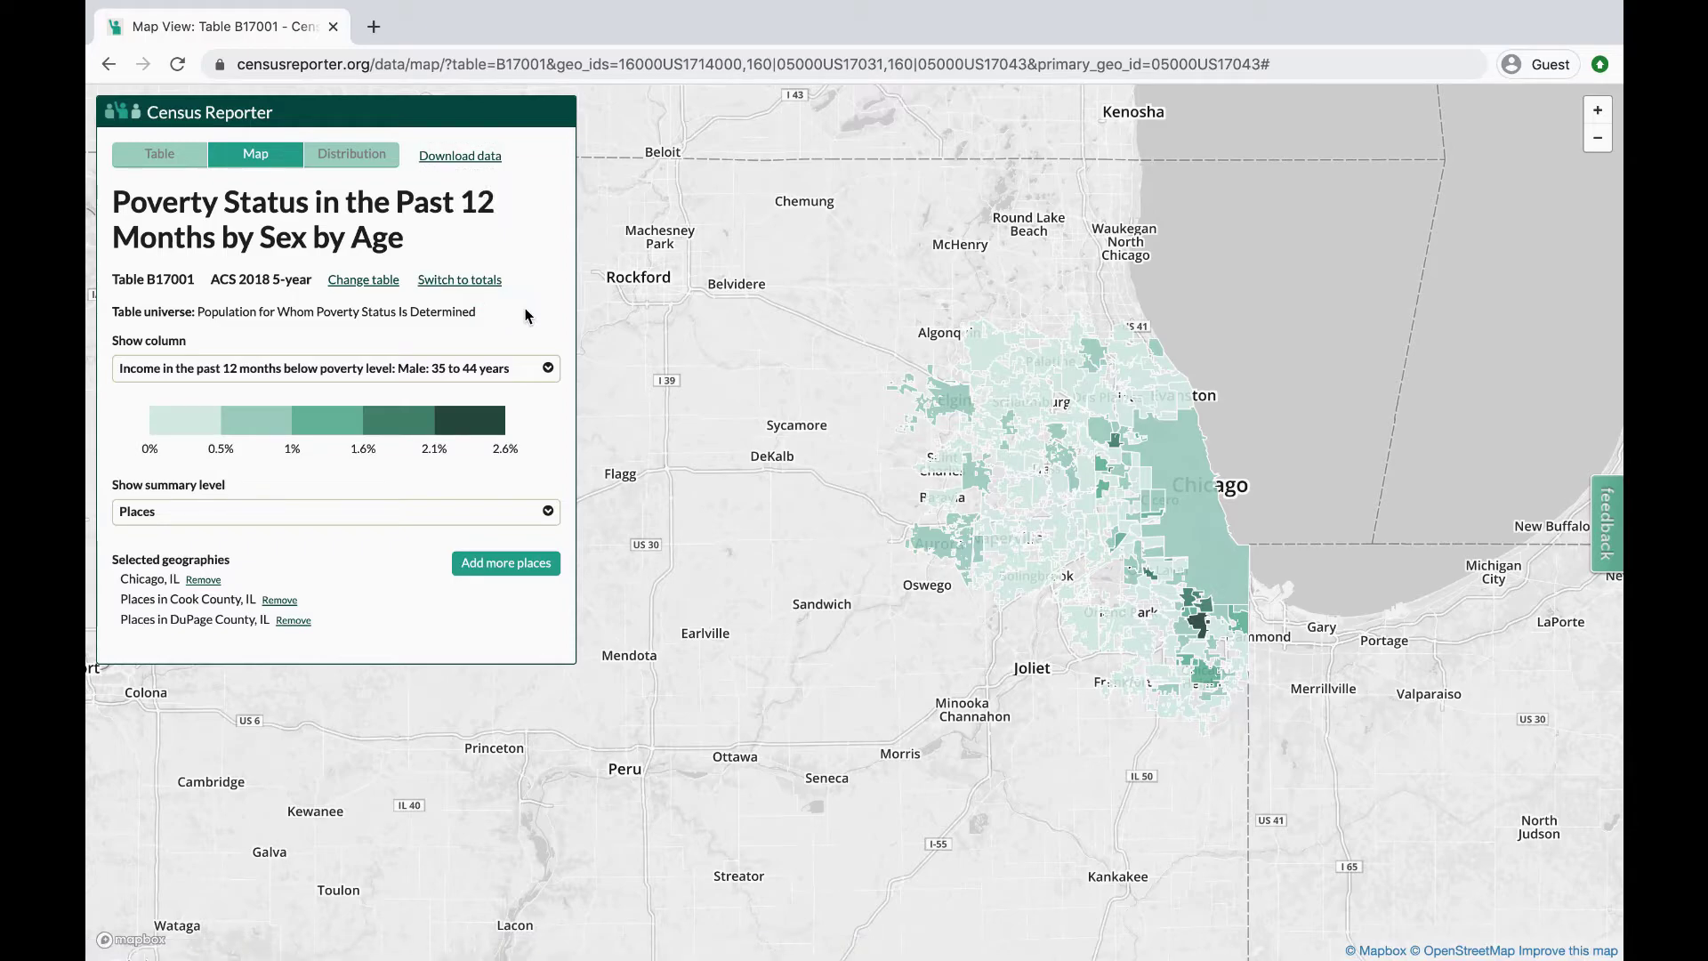
pyautogui.click(371, 160)
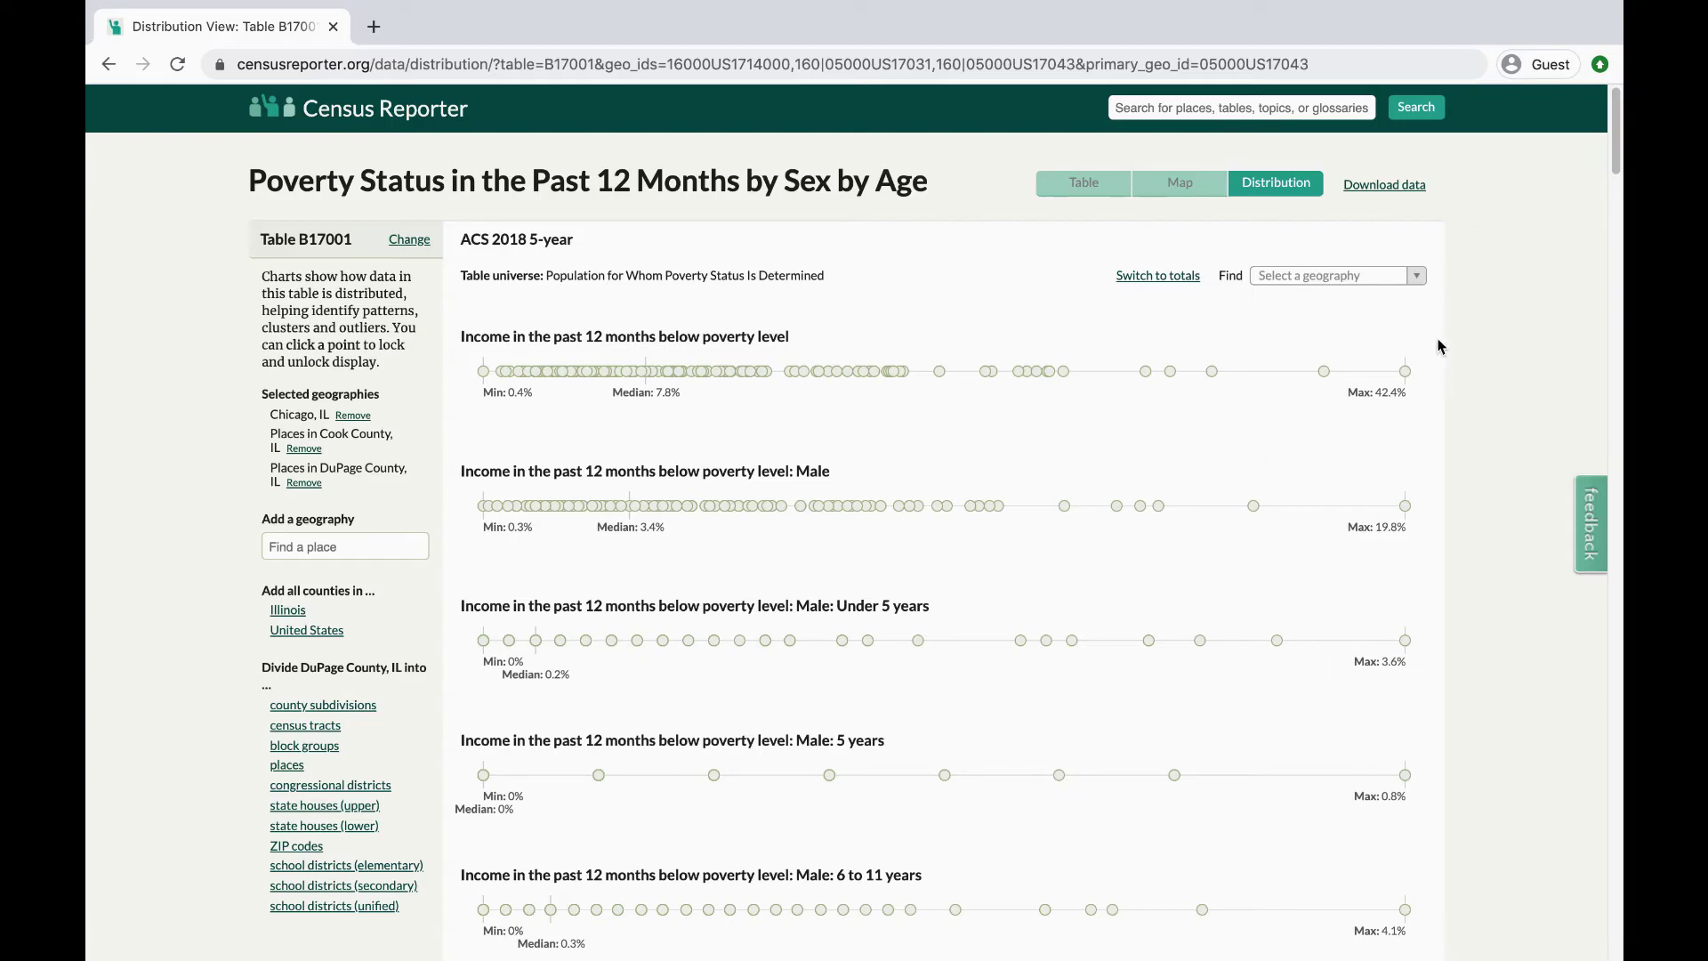
# Step: Highlight Barrington, IL on every chart, compare Schiller Park, IL, and scroll through all charts
pyautogui.click(1415, 277)
pyautogui.click(1357, 439)
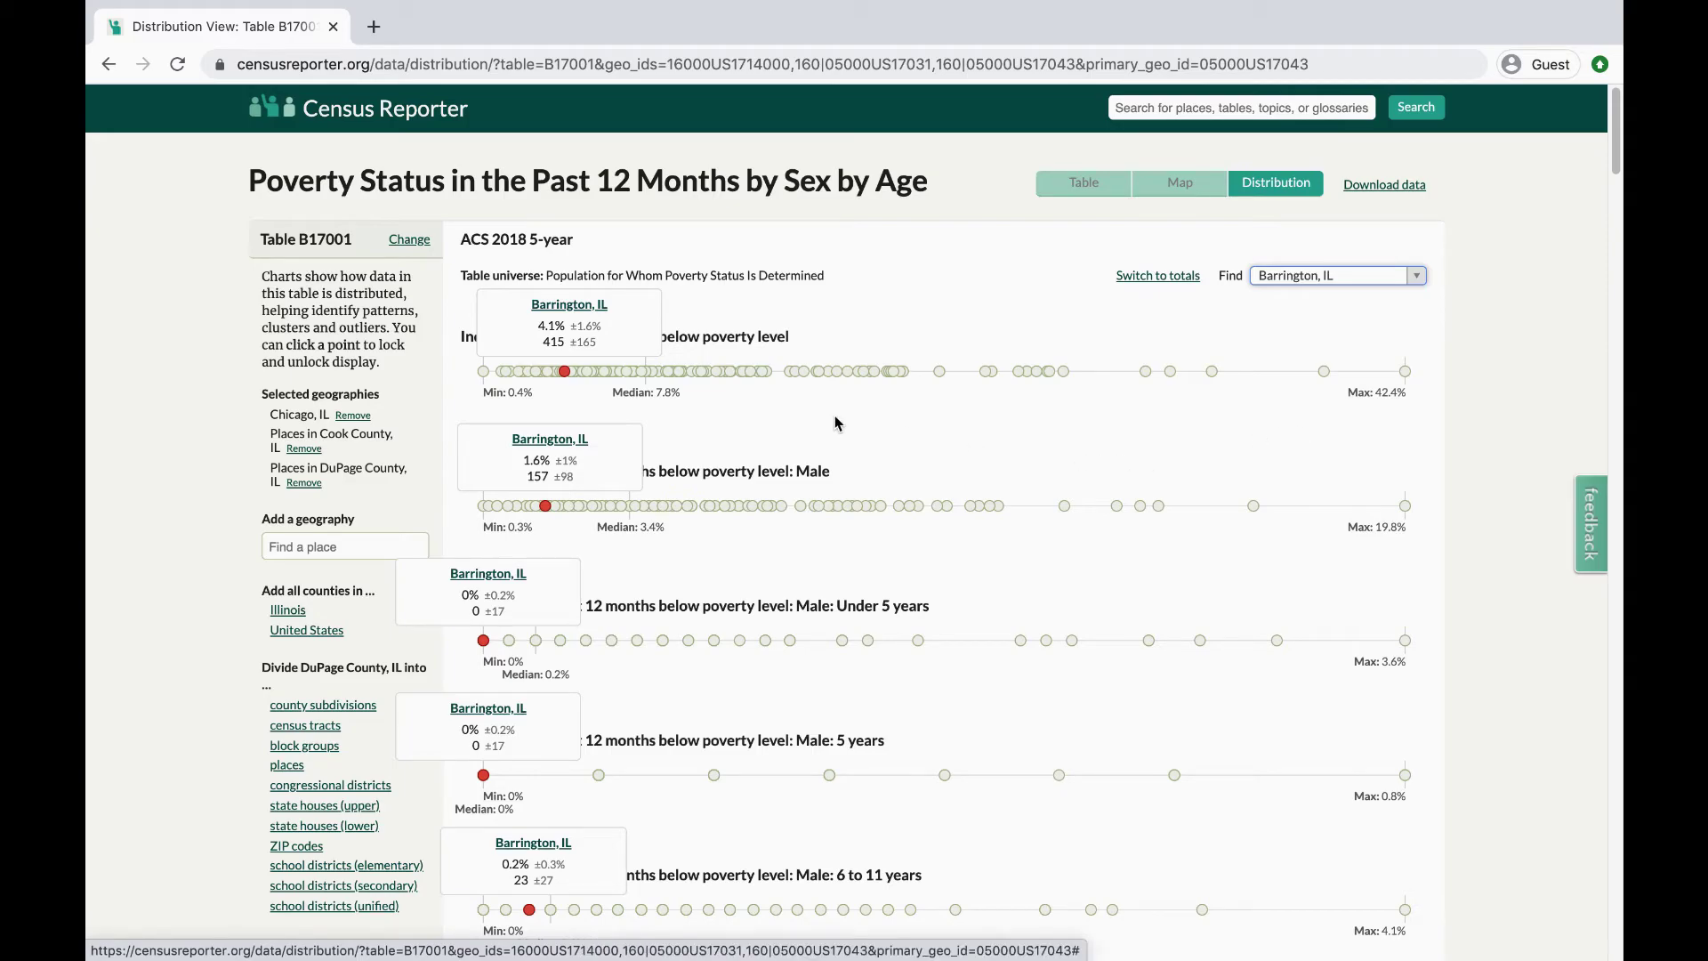
pyautogui.moveTo(761, 374)
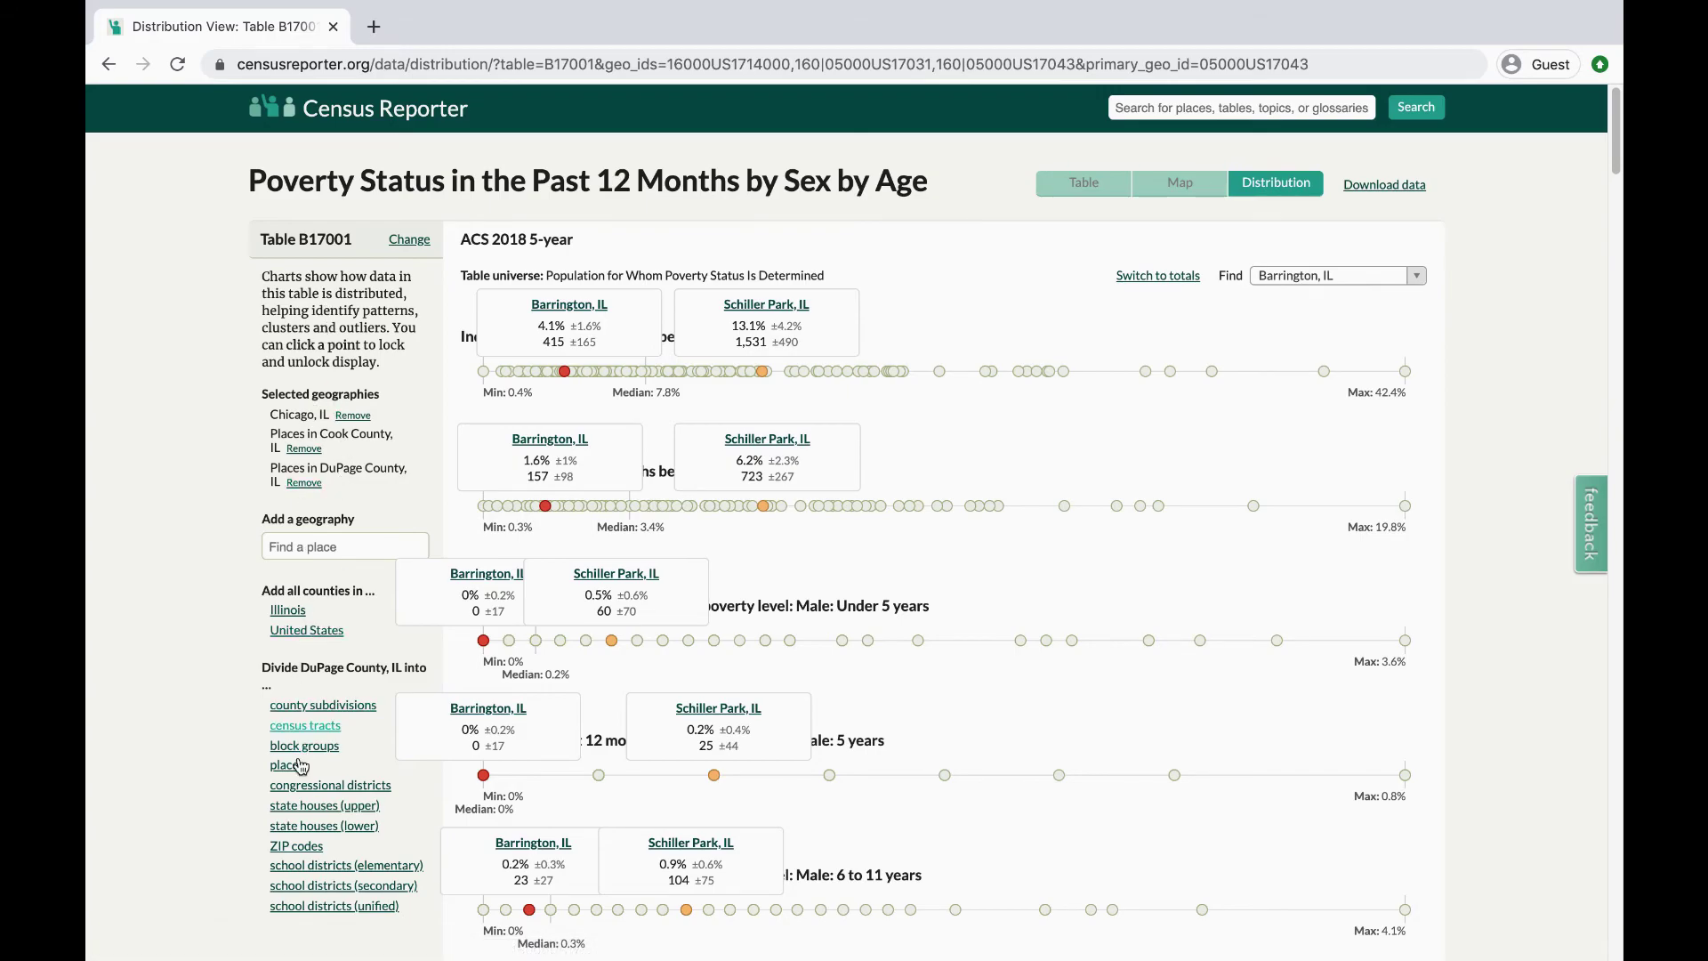
pyautogui.scroll(-18, 321, 385)
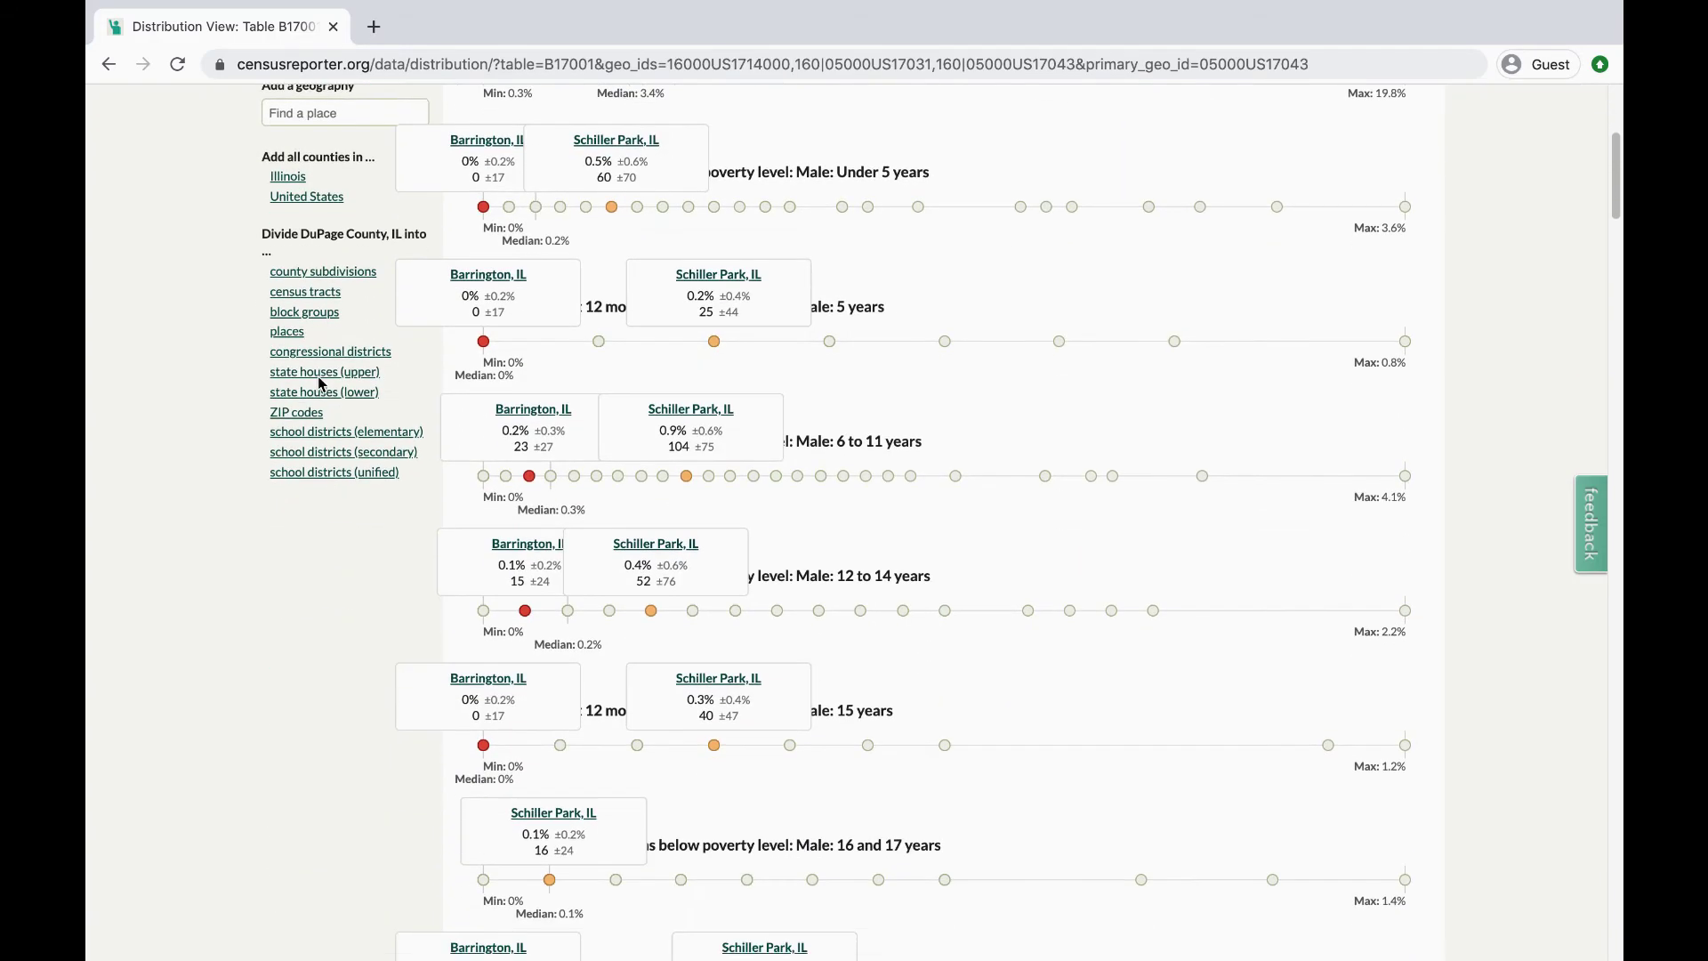
pyautogui.scroll(-20, 322, 385)
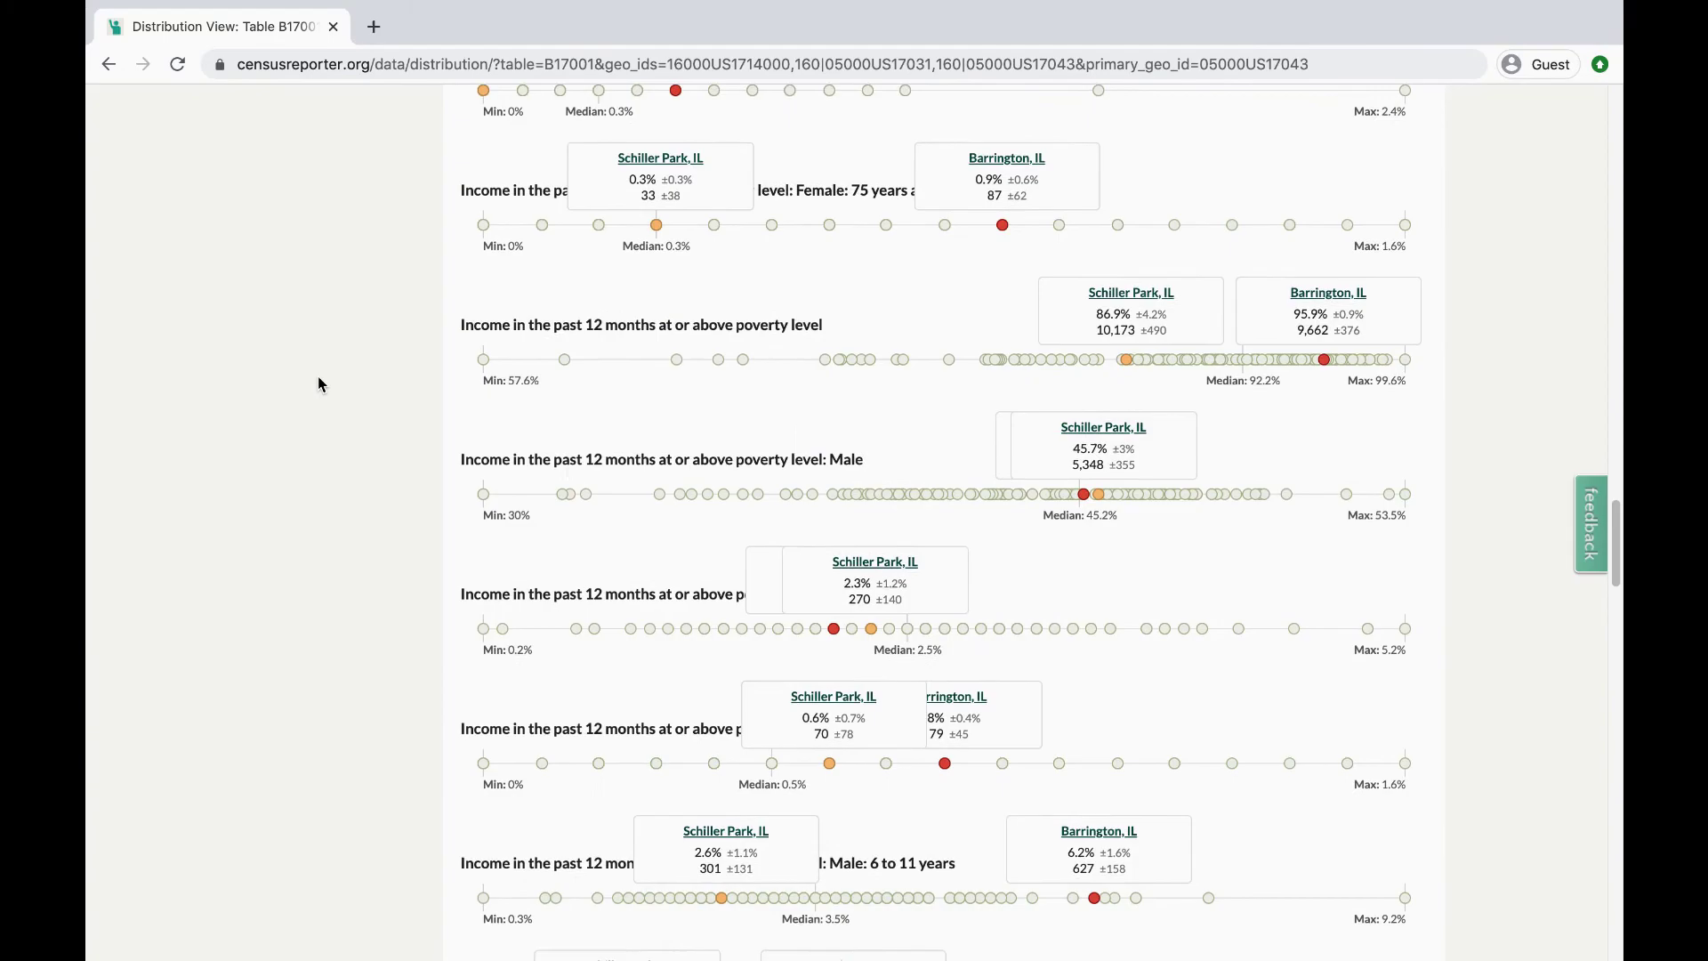
pyautogui.scroll(-20, 321, 384)
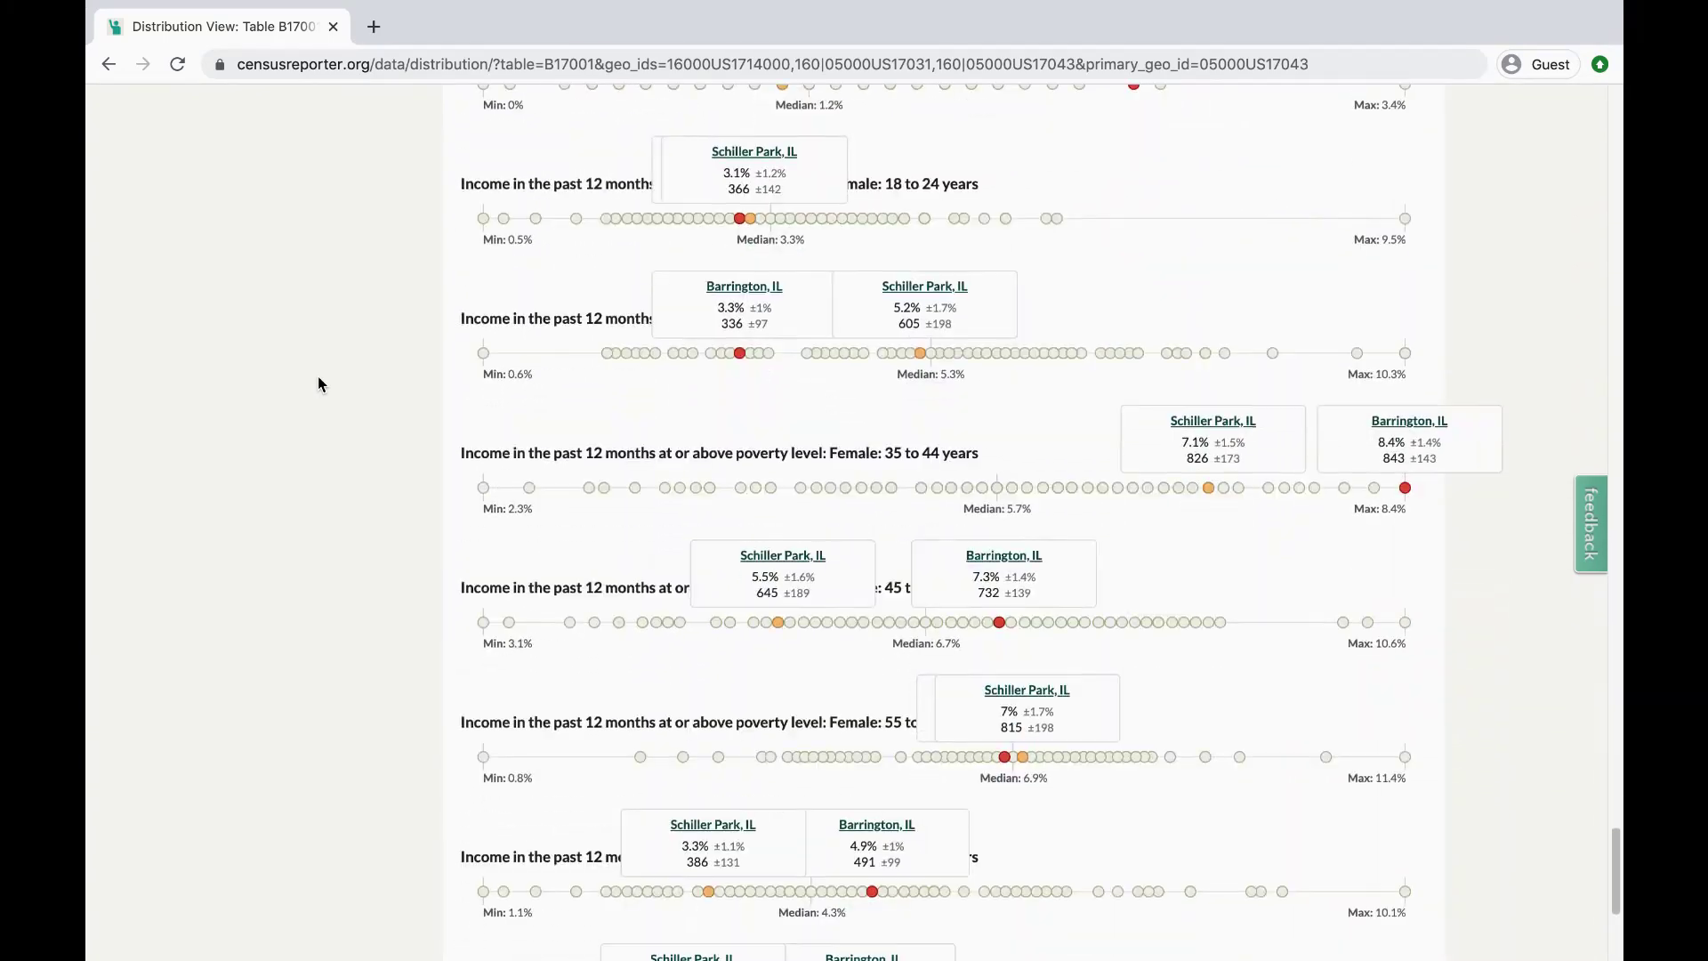